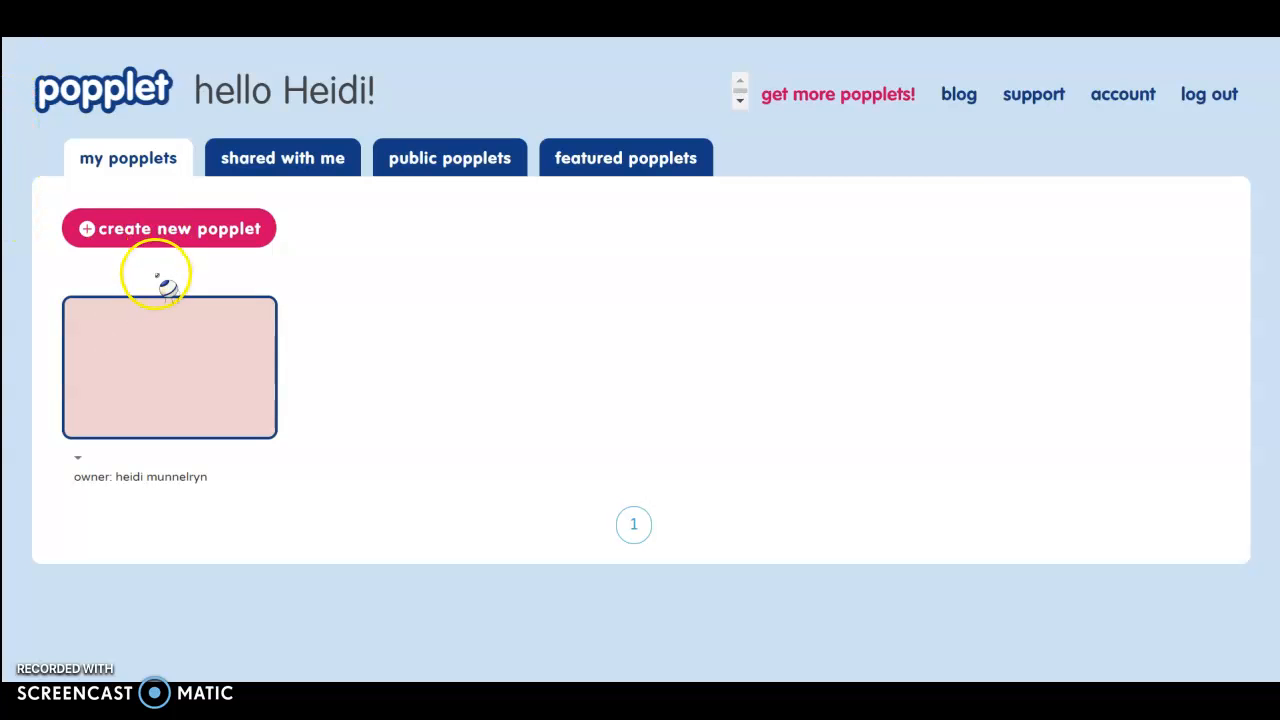
- Open the empty popplet board and set its background to pink after trying light blue and grey
click(147, 360)
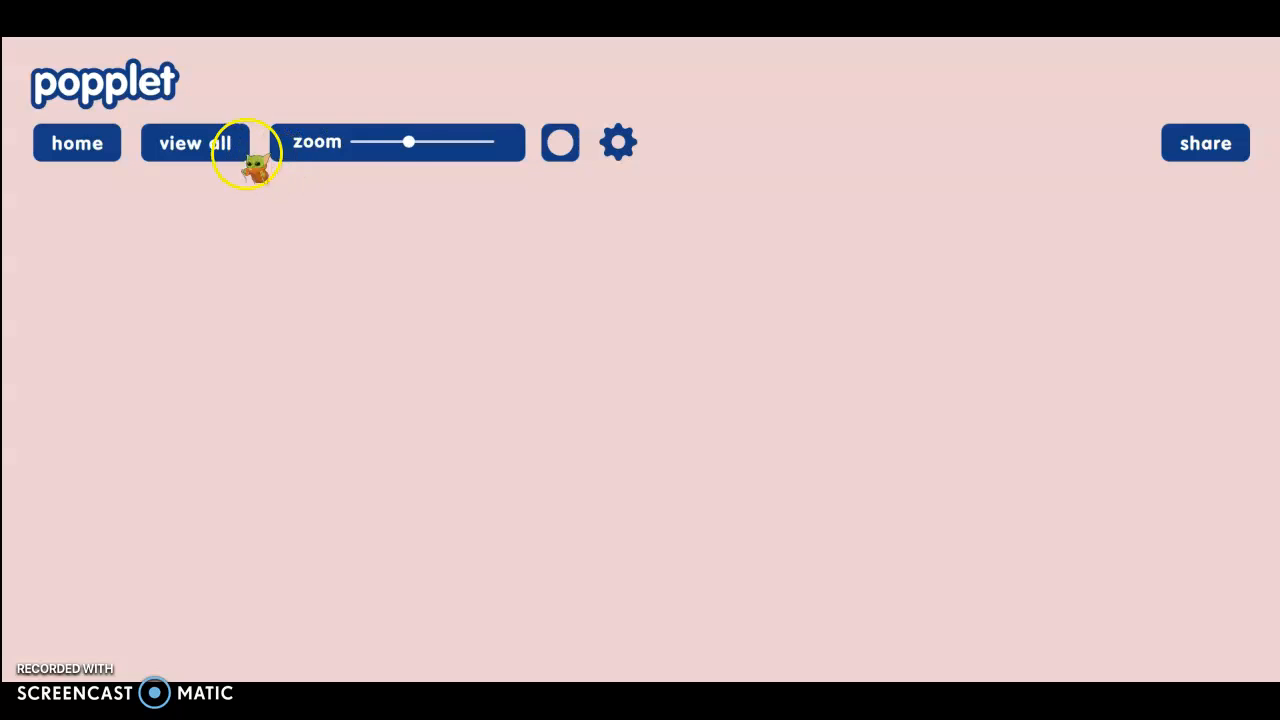
click(561, 143)
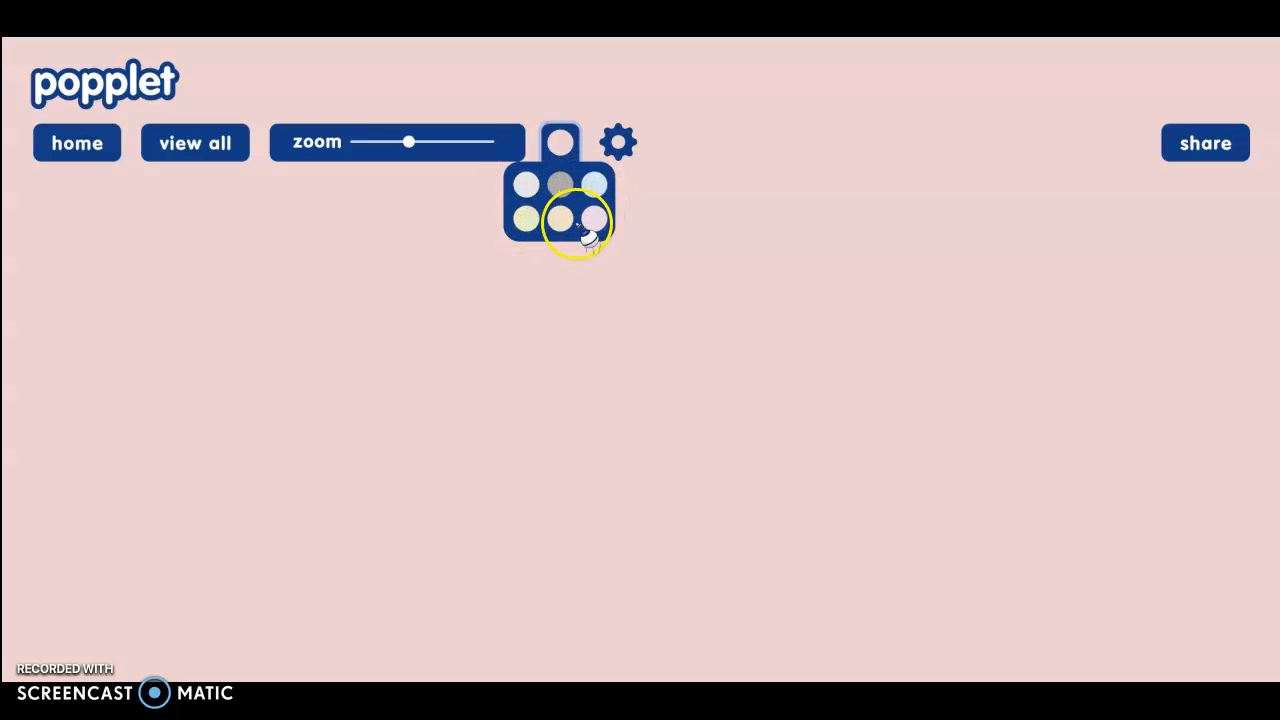
click(595, 190)
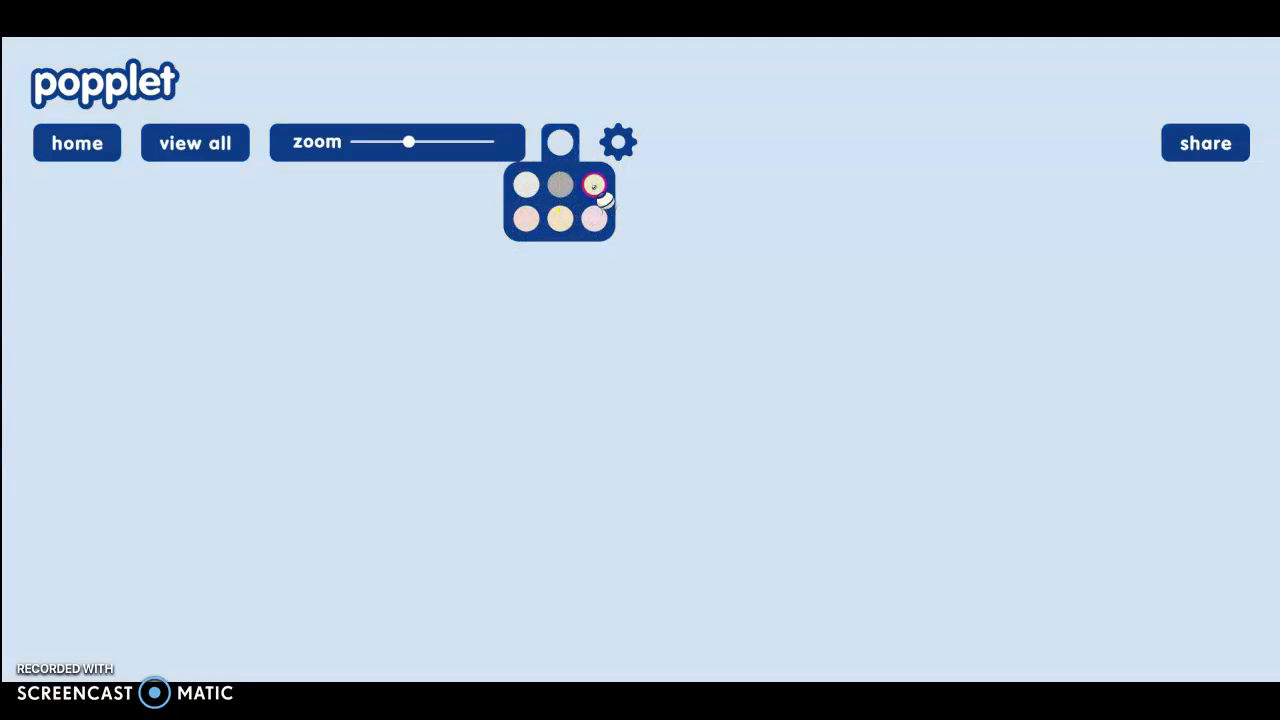
click(560, 186)
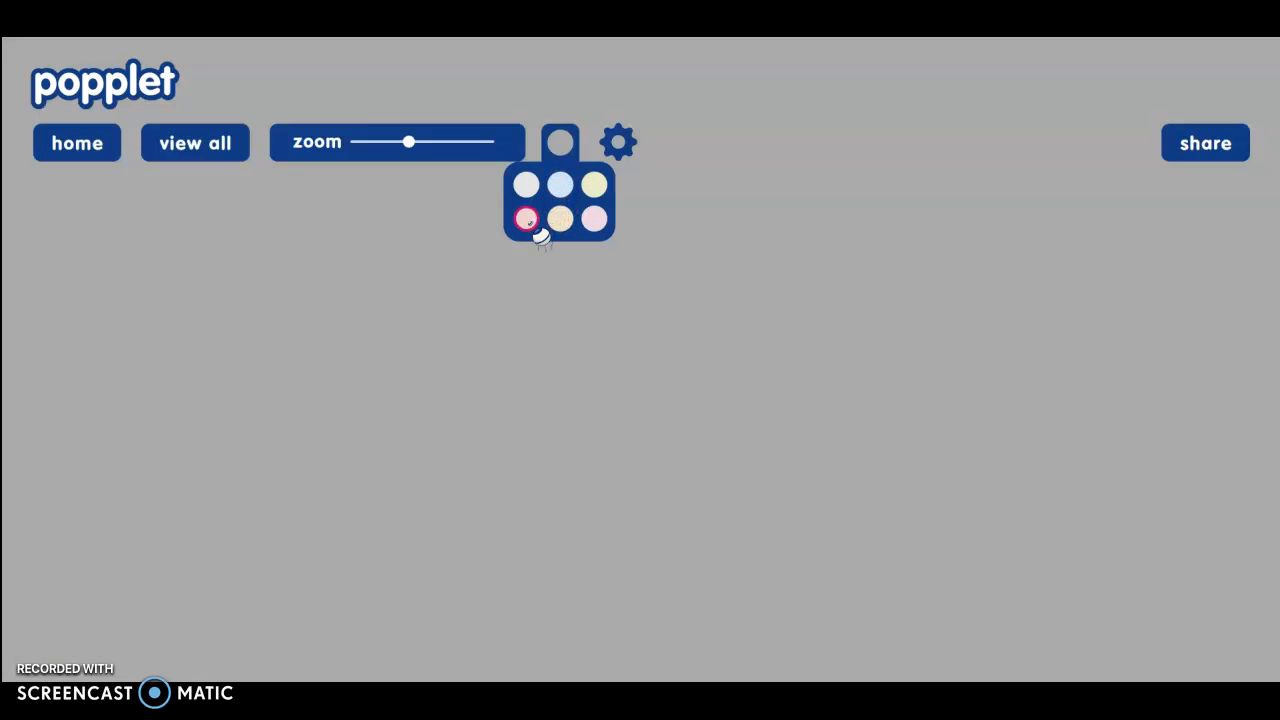
click(527, 219)
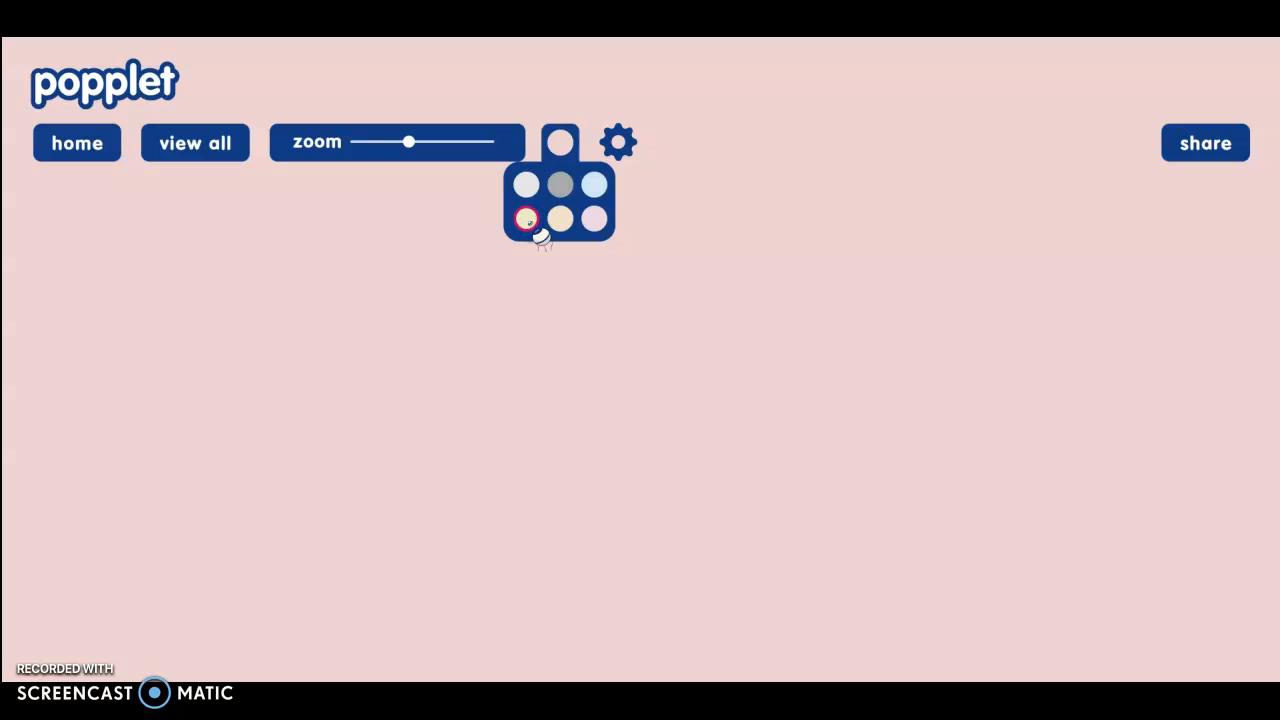
click(618, 142)
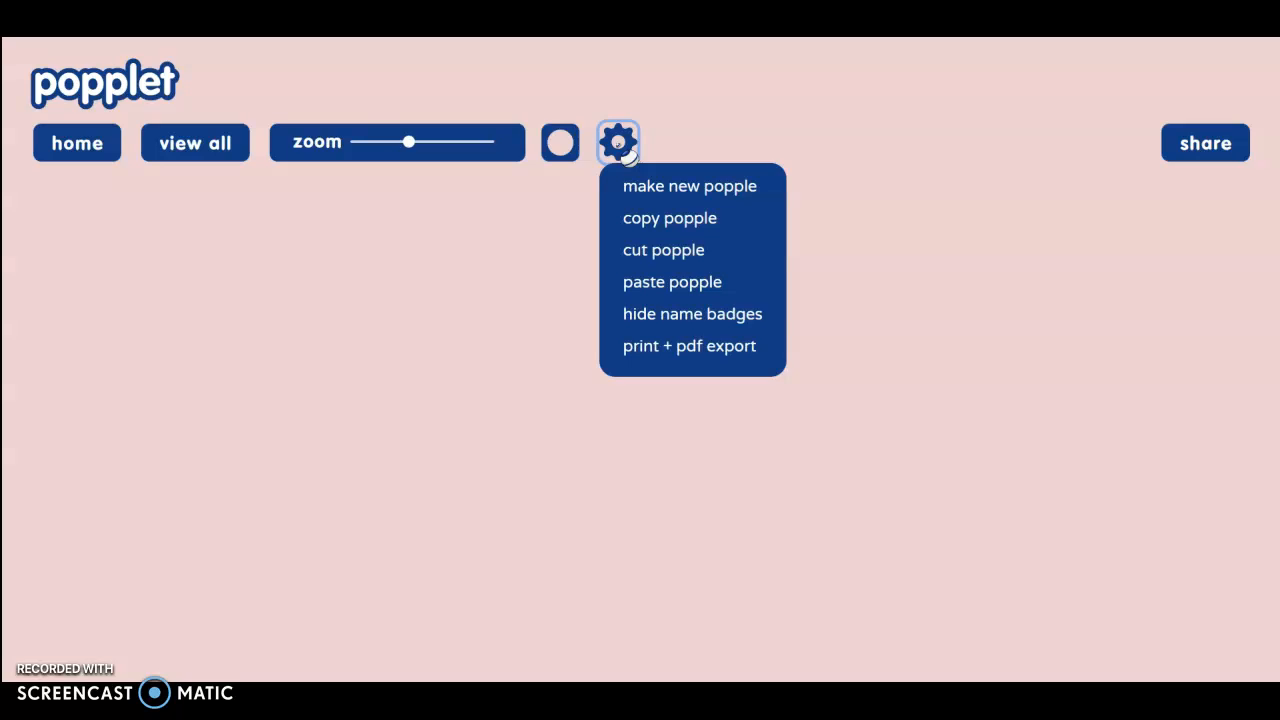
- Make a new popple and drag it up and to the left
click(656, 187)
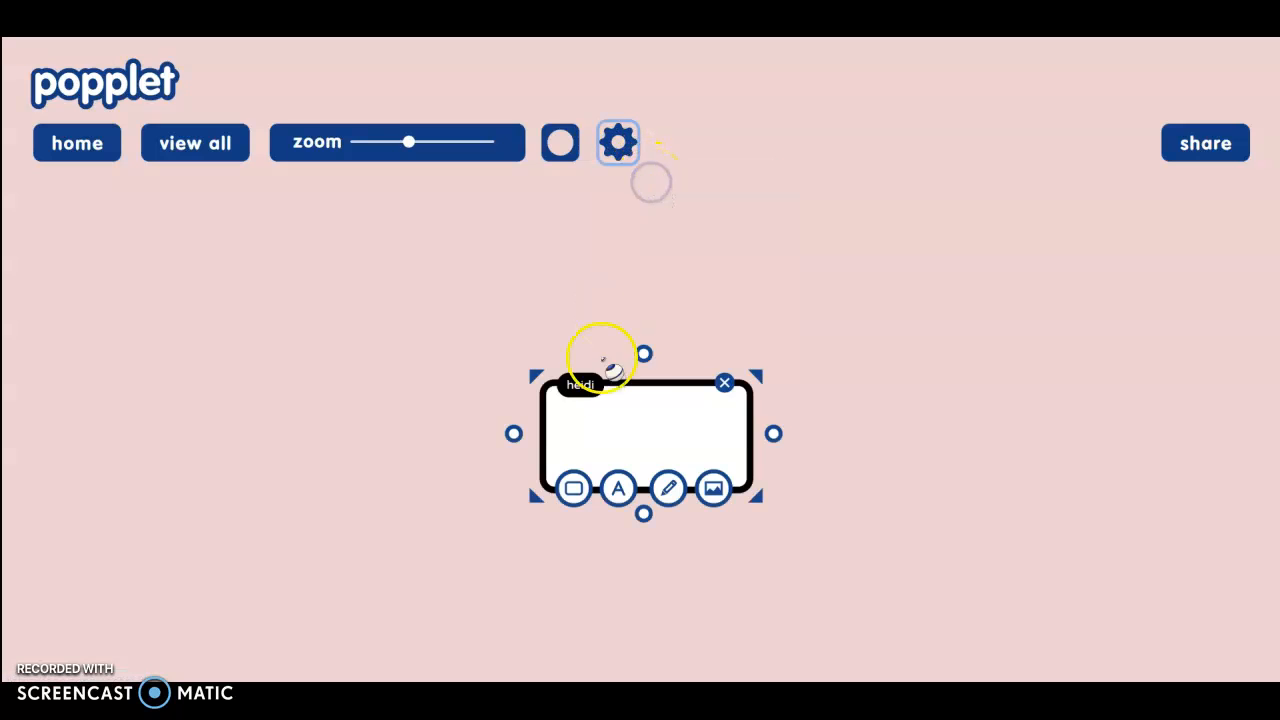
drag(630, 398, 603, 337)
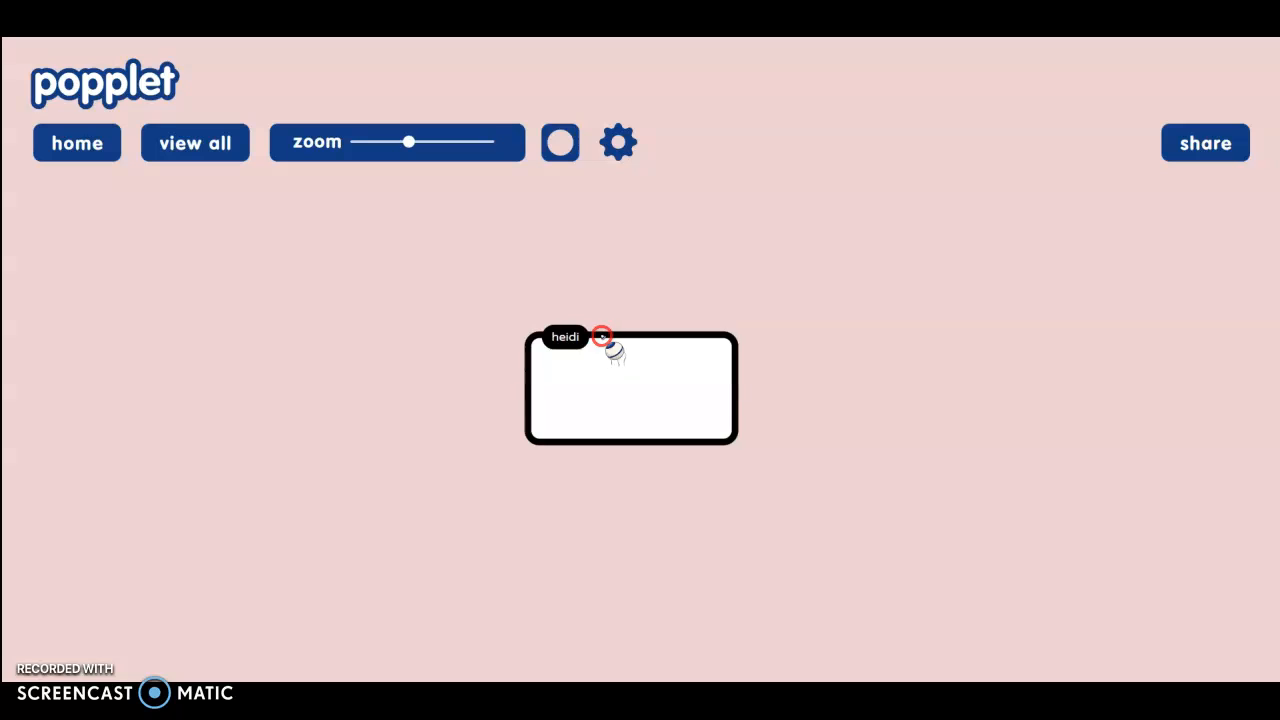
right_click(601, 338)
click(614, 268)
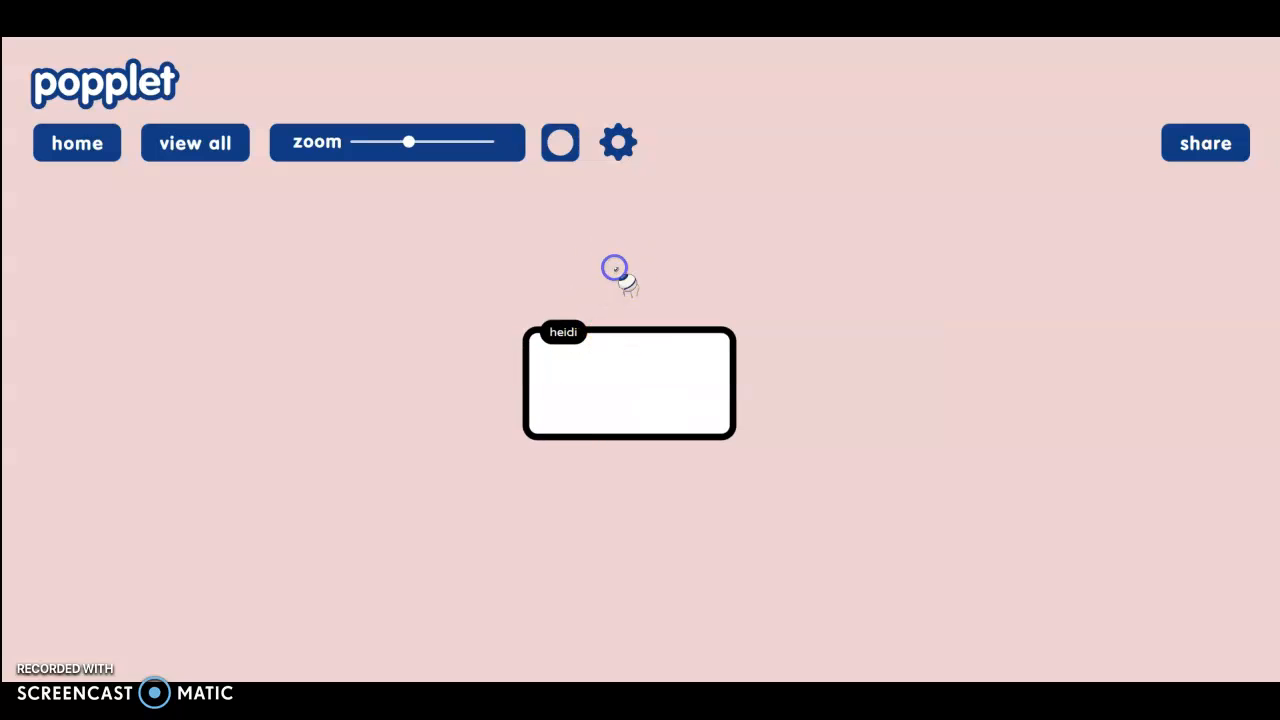
- Cut the popple off the board, leaving the pink canvas empty
click(628, 155)
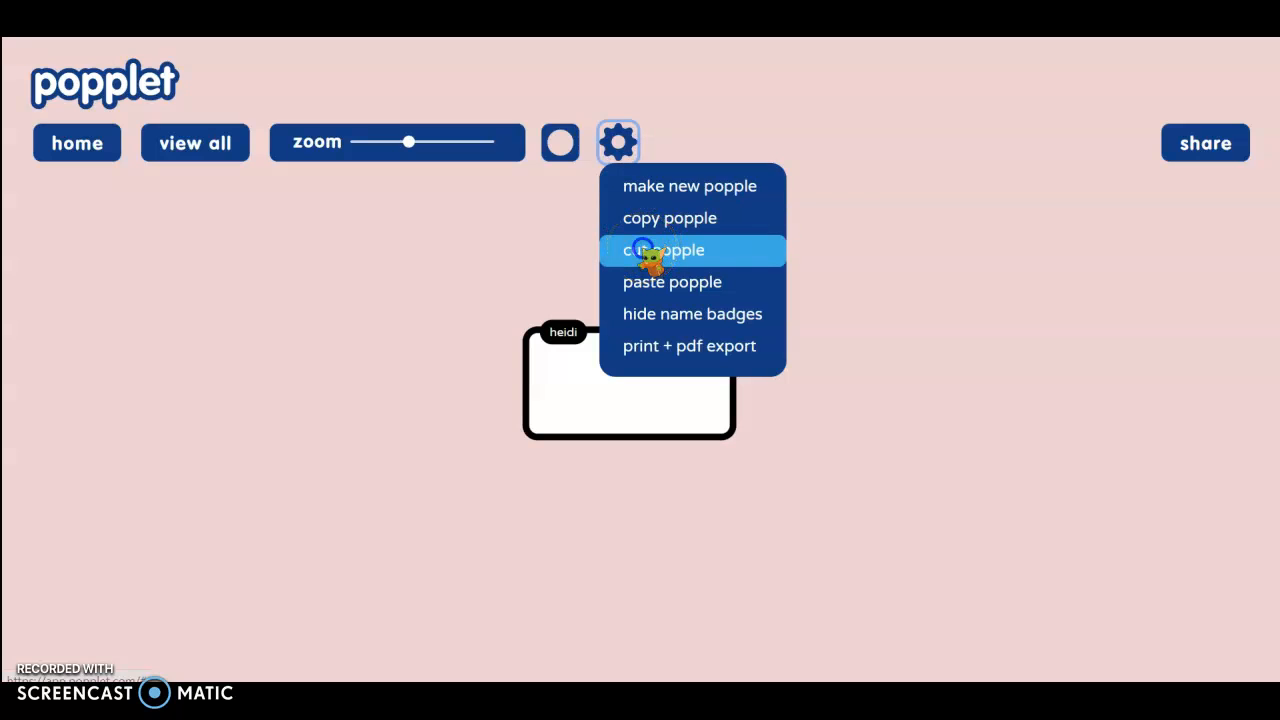
click(643, 250)
click(618, 143)
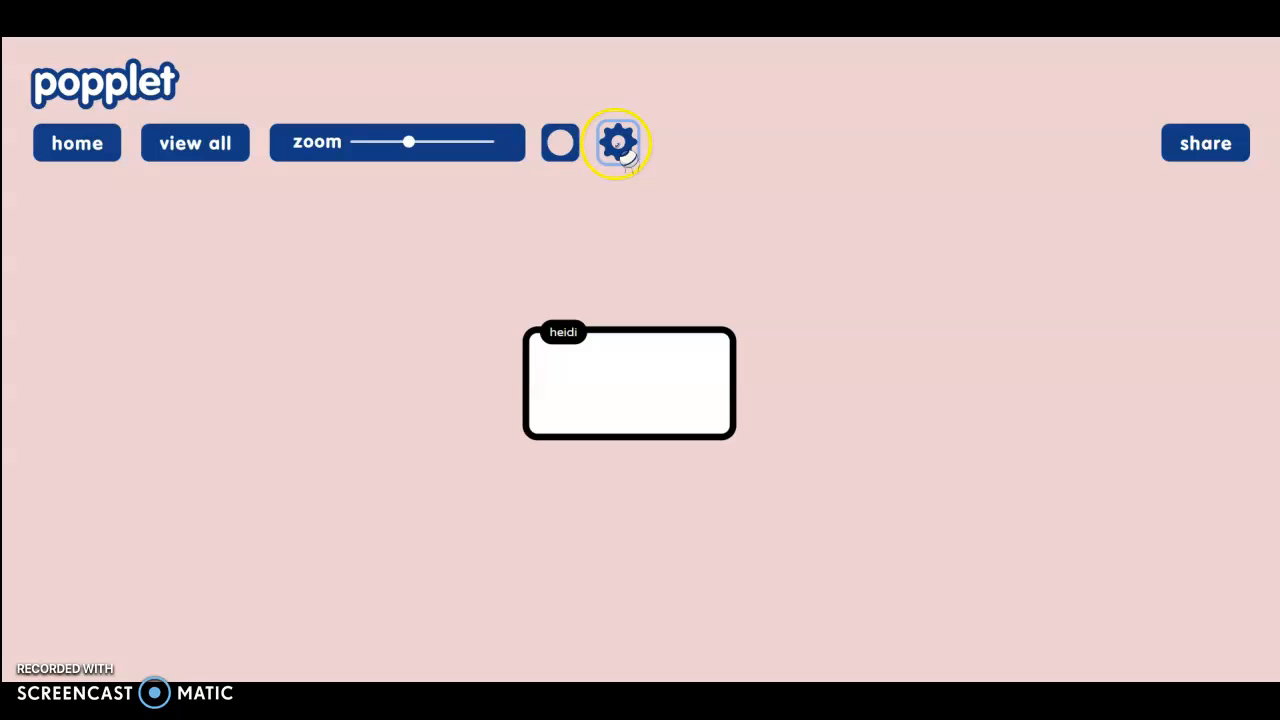
click(585, 371)
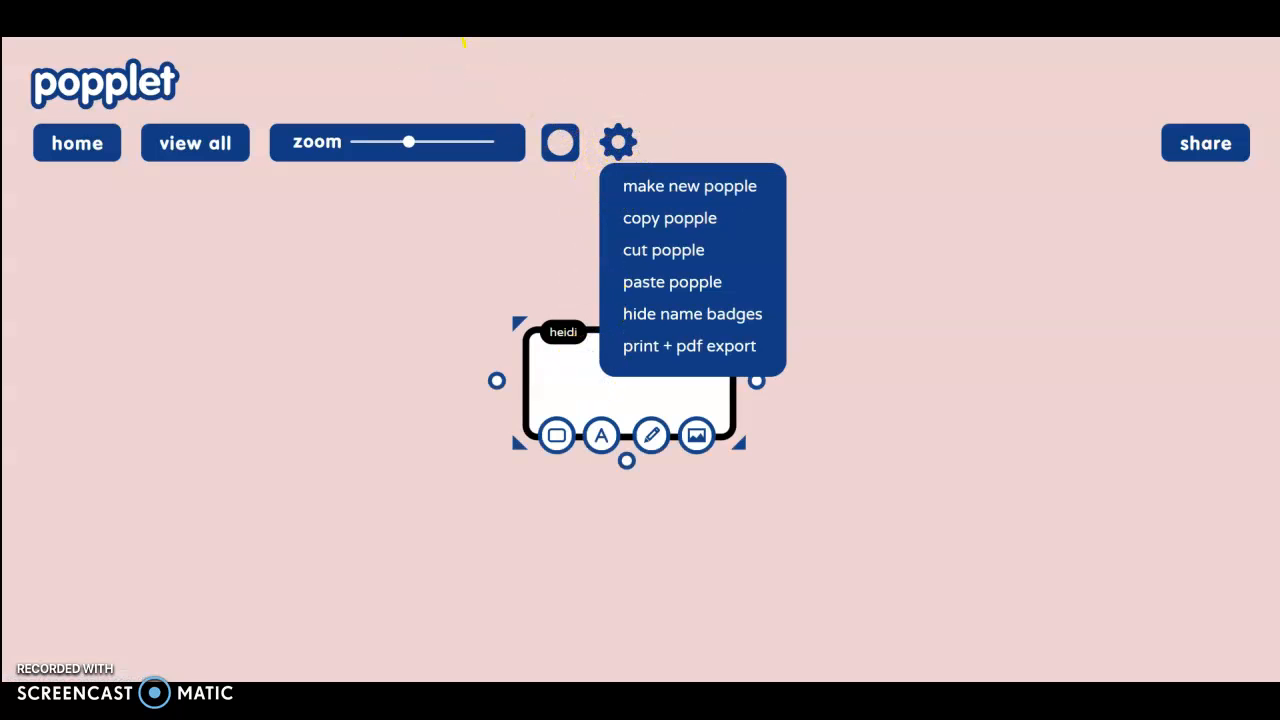
click(672, 250)
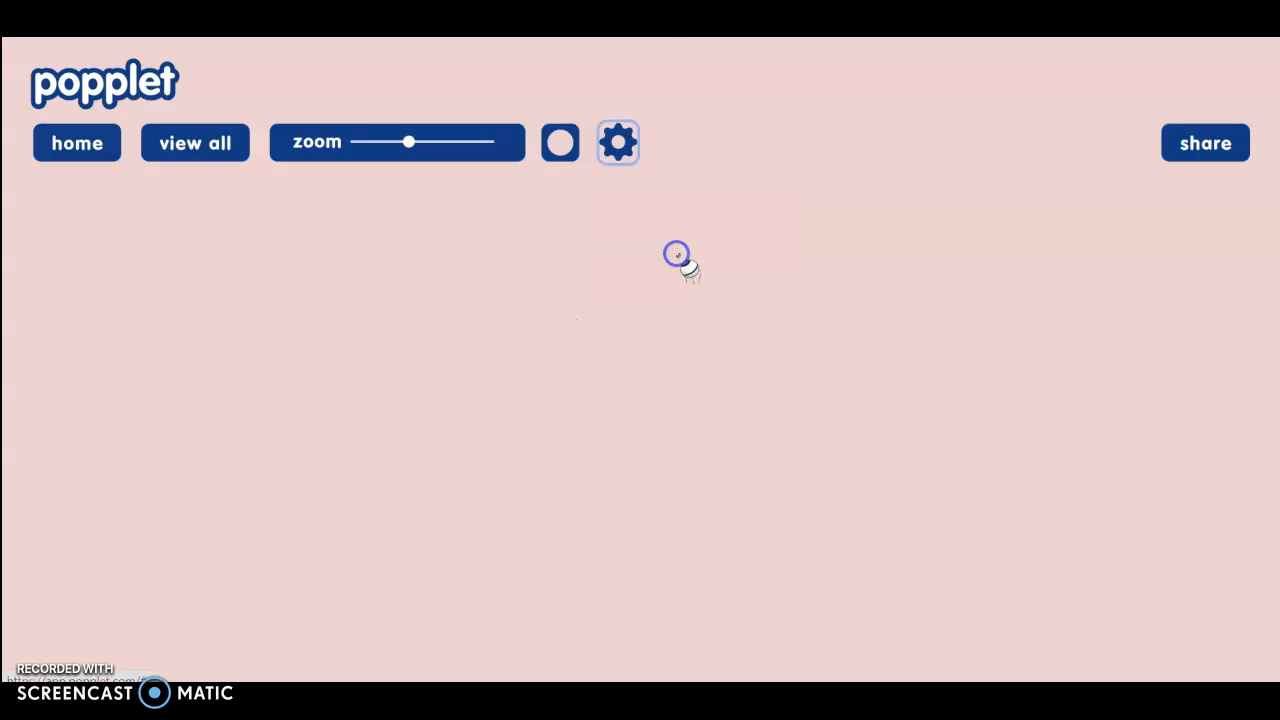
click(624, 364)
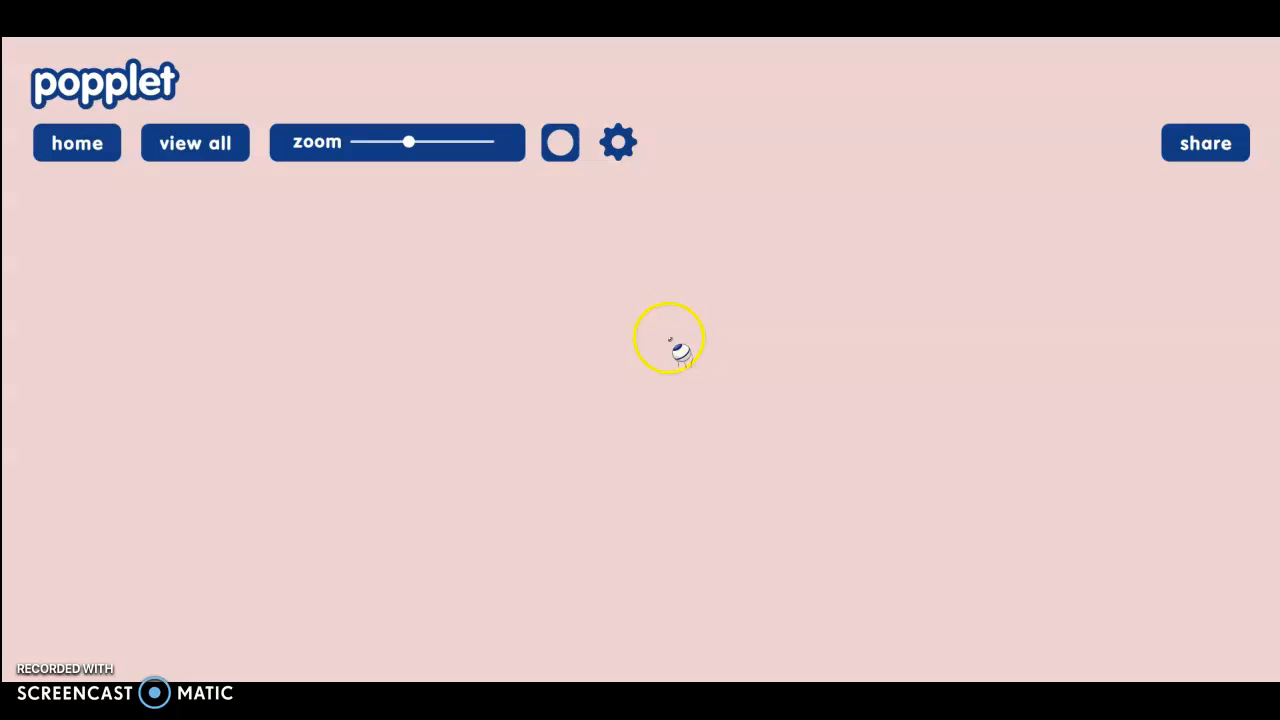
- Create a popple near the board centre, nudge it lower, and hide name badges
double_click(660, 341)
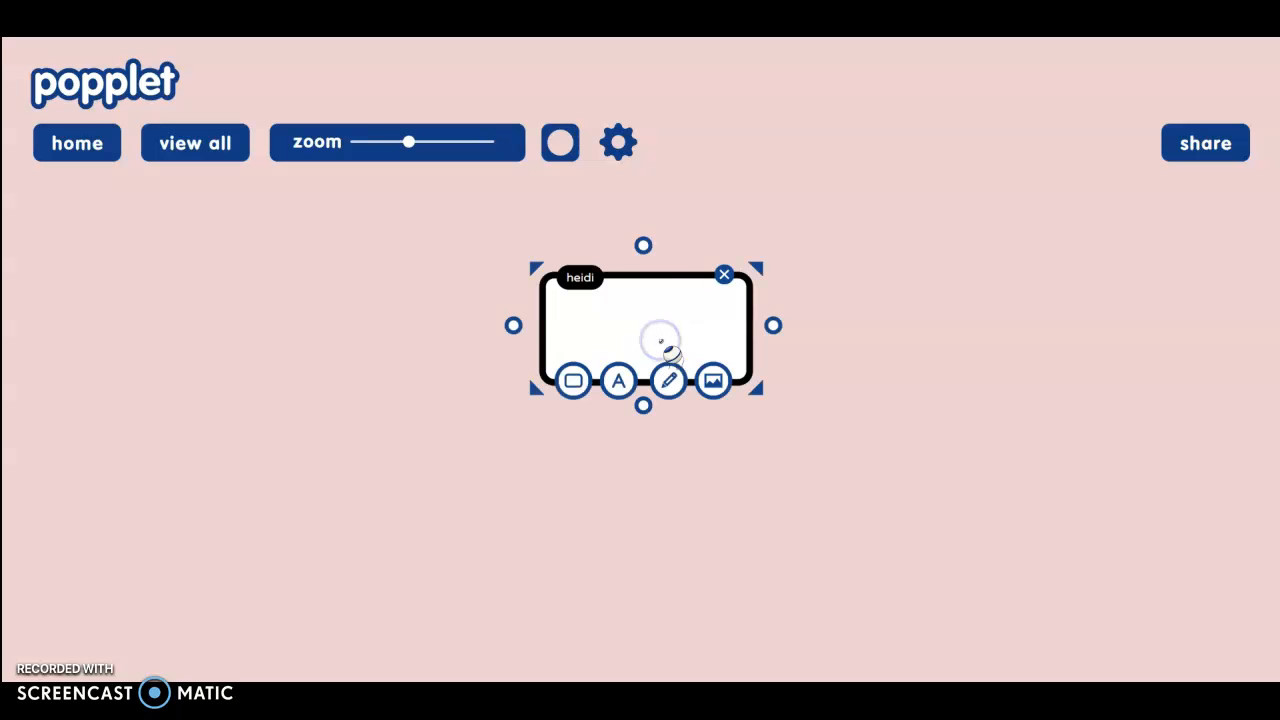
click(657, 275)
drag(657, 275, 630, 304)
click(612, 367)
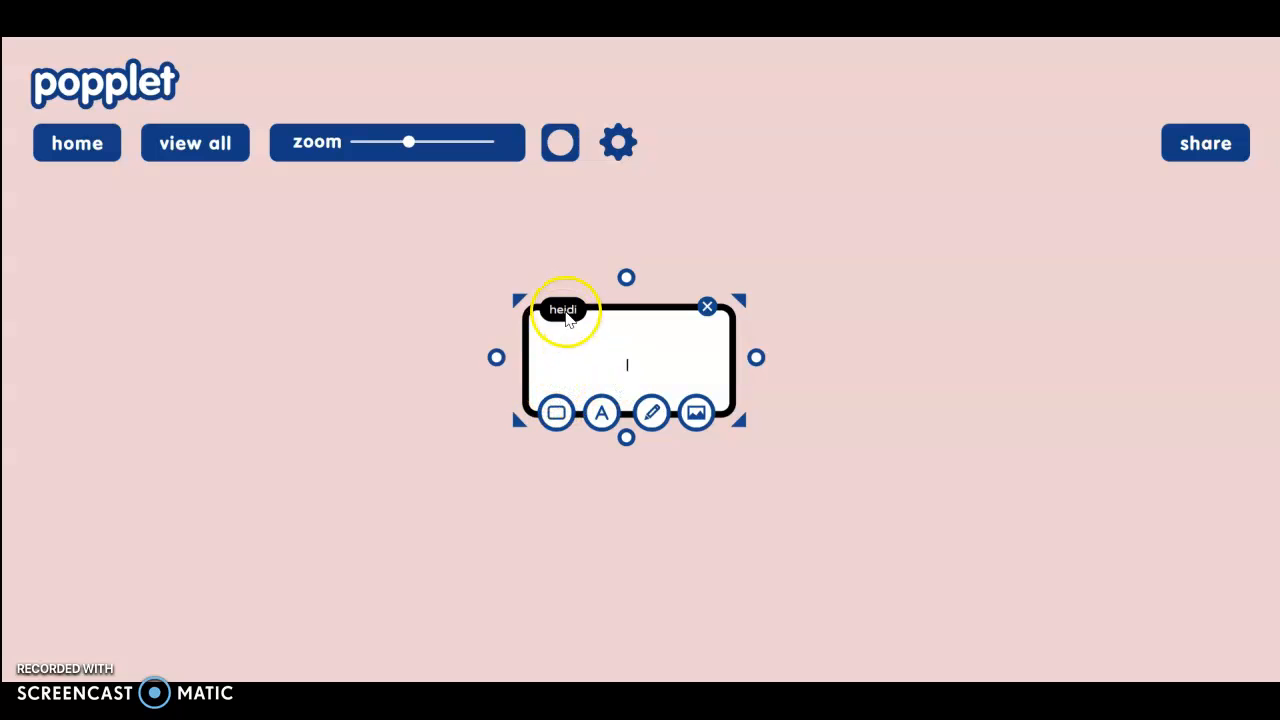
click(620, 143)
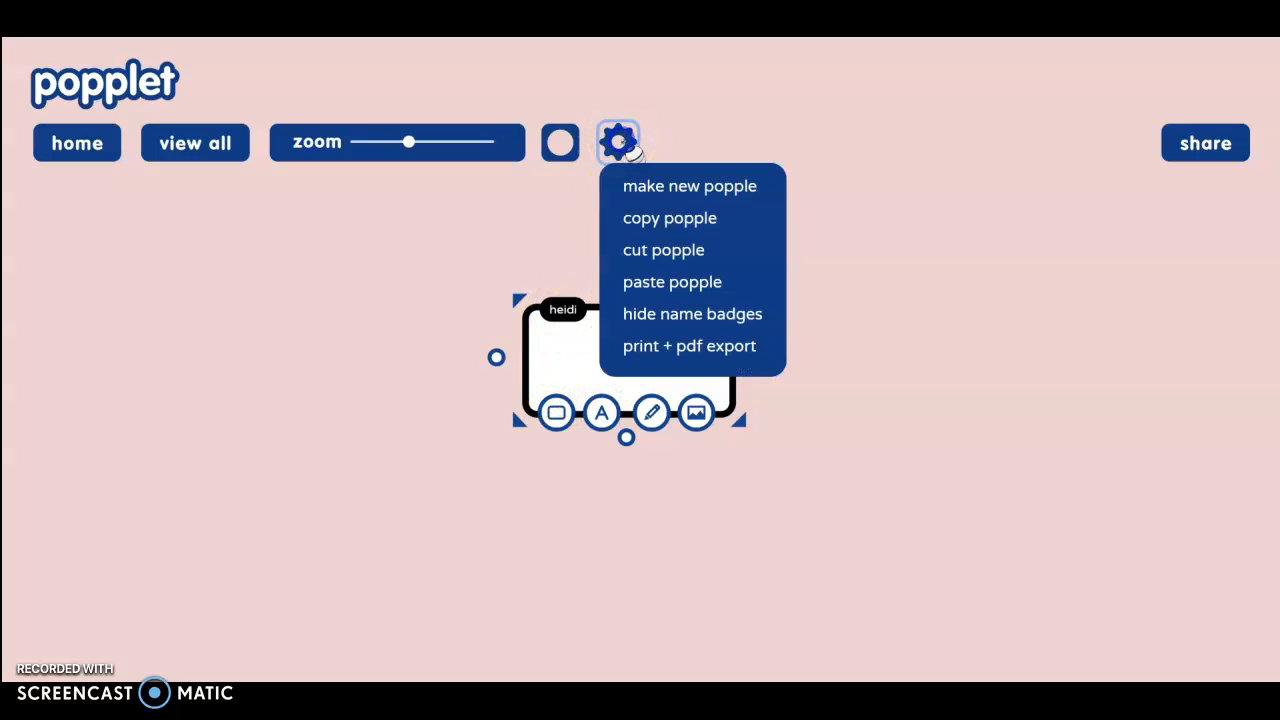
click(638, 318)
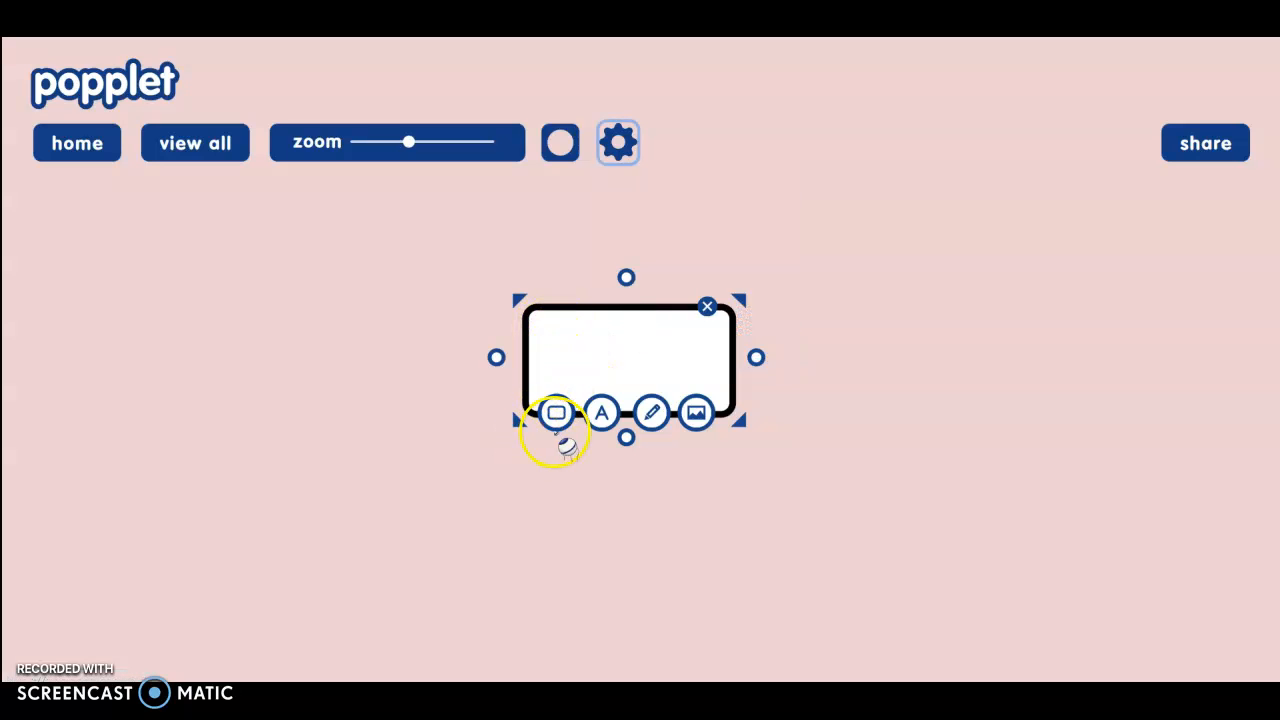
- Give the central popple a red border after trying blue and yellow-green
click(557, 414)
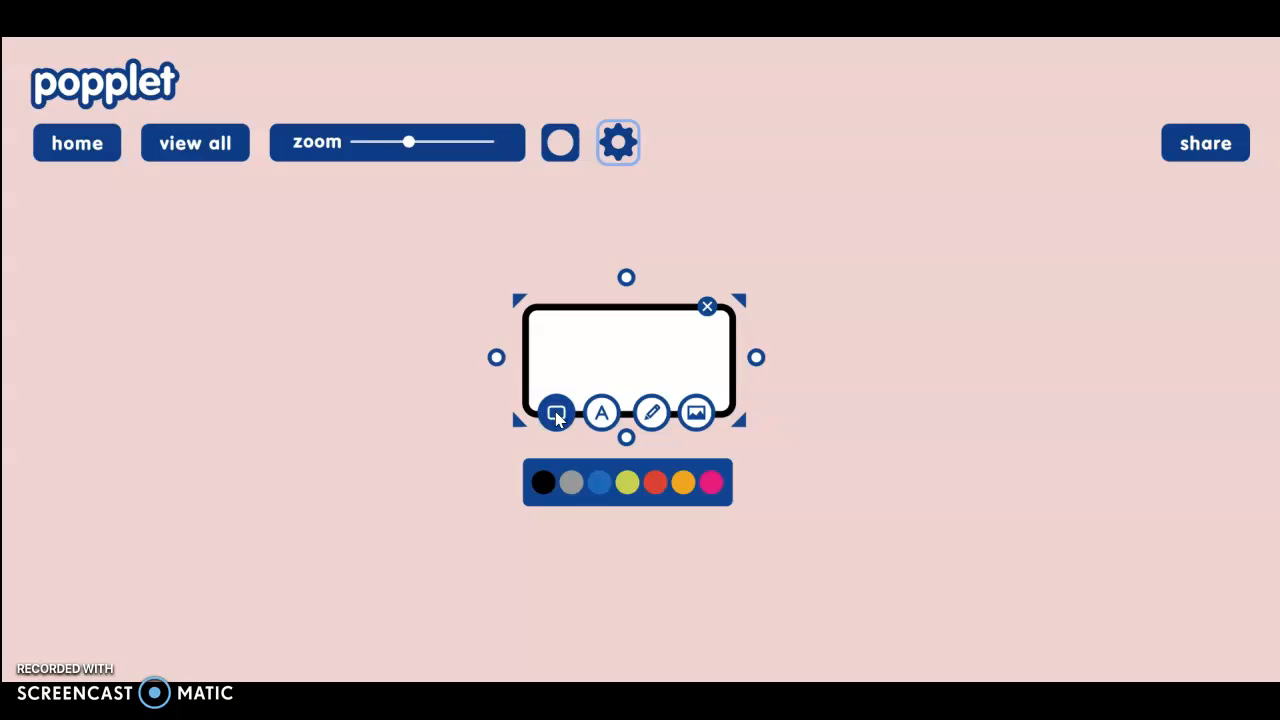
click(599, 483)
click(628, 483)
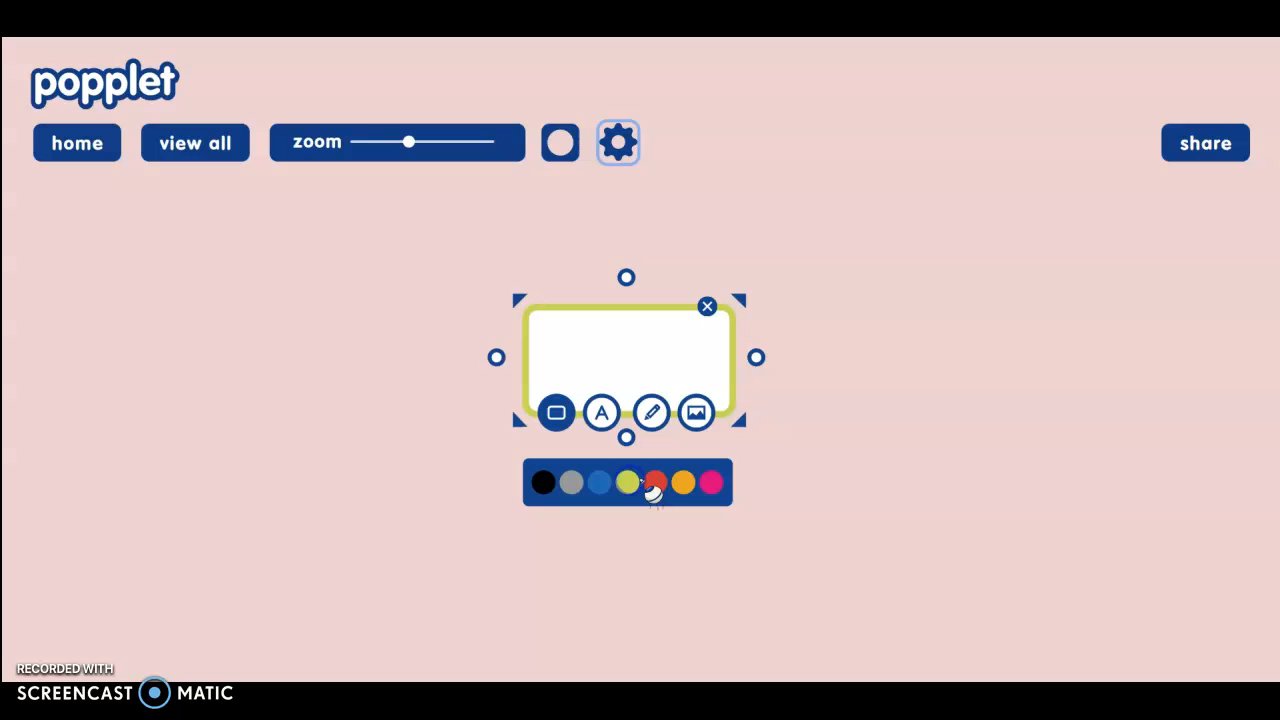
click(652, 485)
click(601, 413)
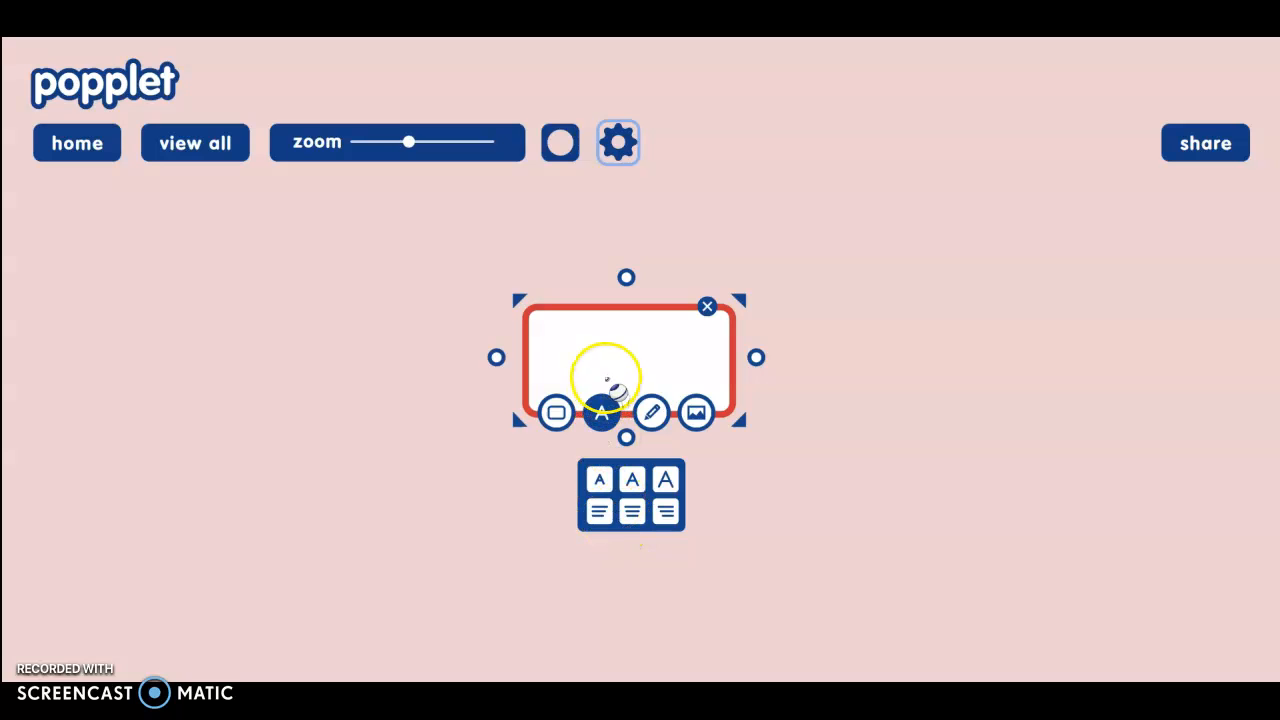
- Write 'Ways to Stay Healthy!' in the popple at medium text size
click(607, 362)
text(Ways to St)
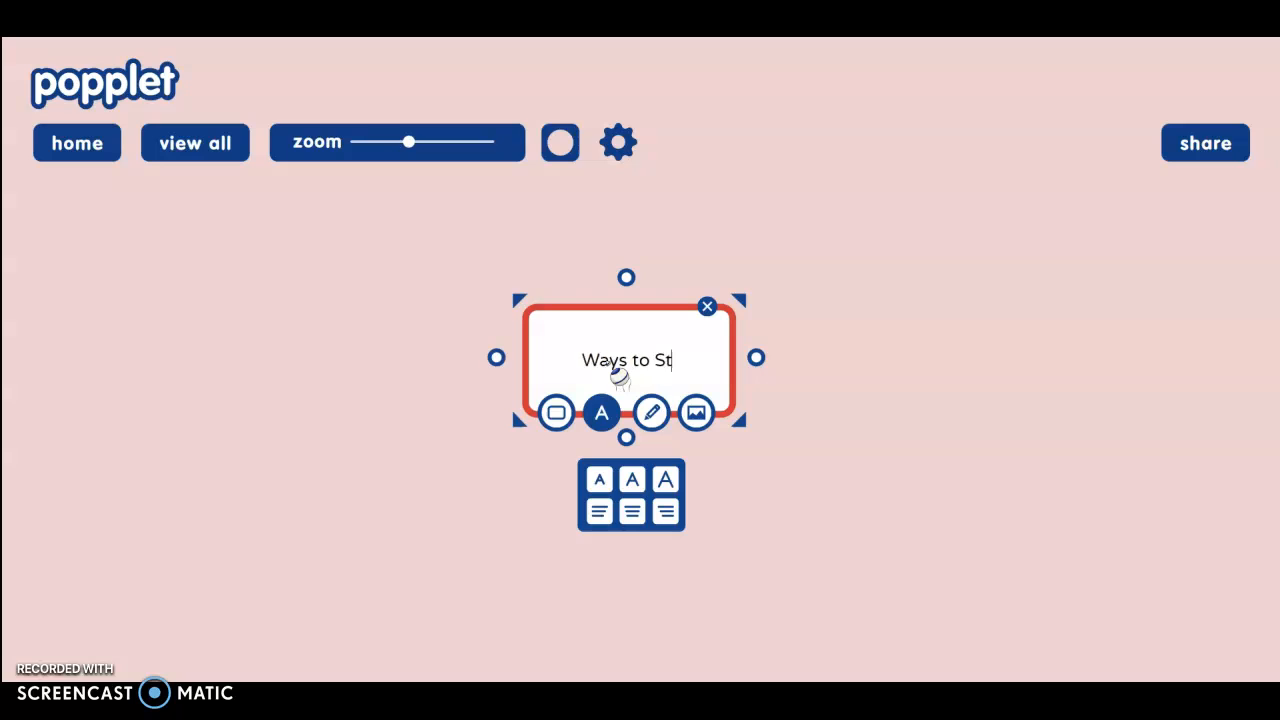
text(ay Health)
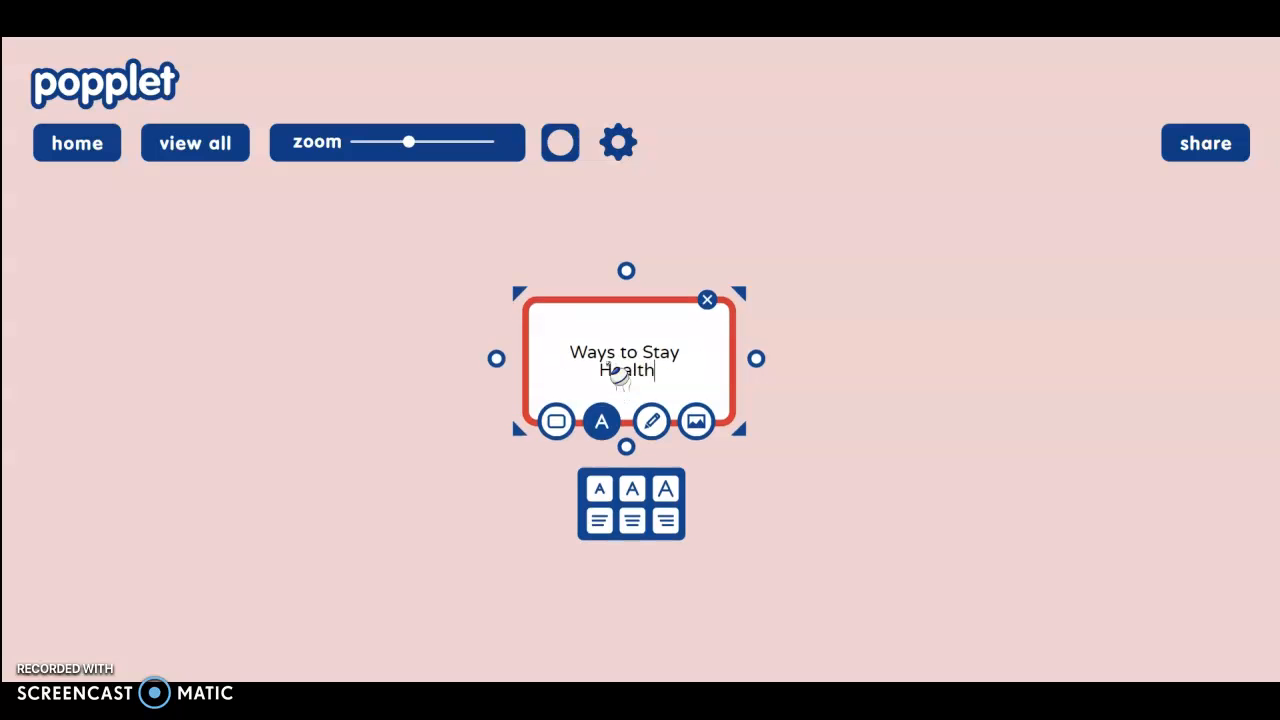
text(y!)
click(601, 495)
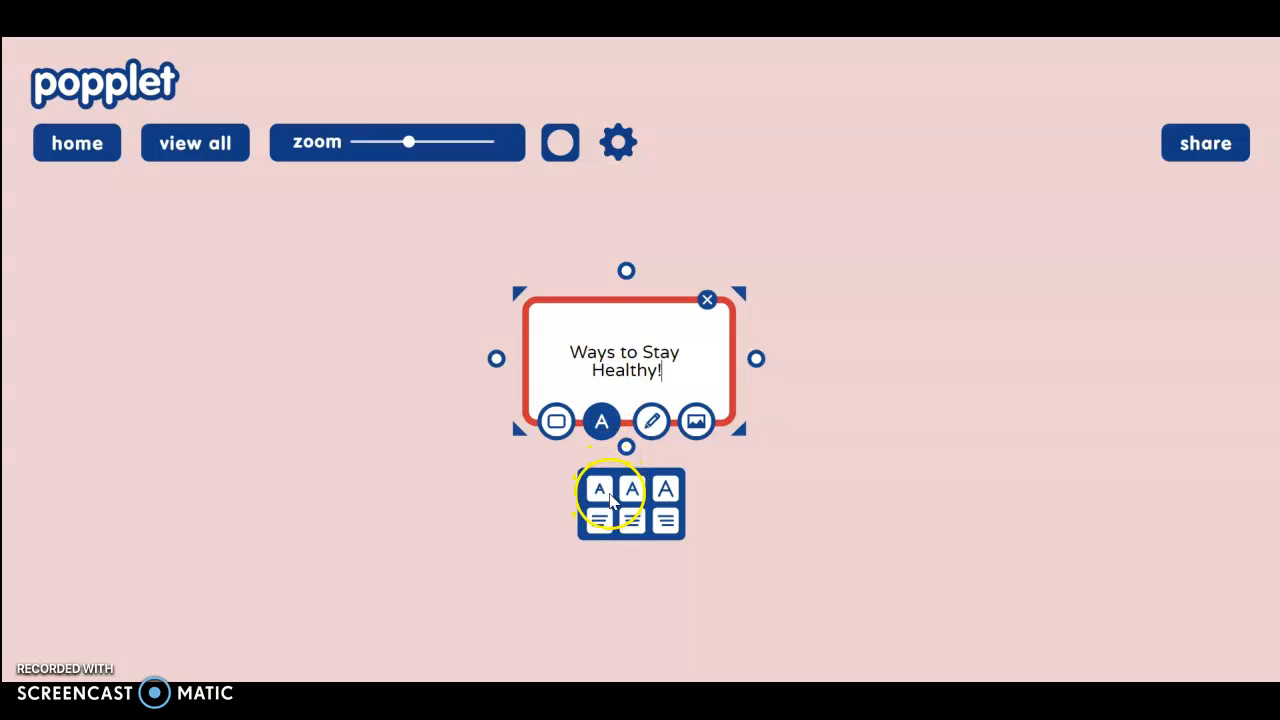
click(602, 489)
click(633, 490)
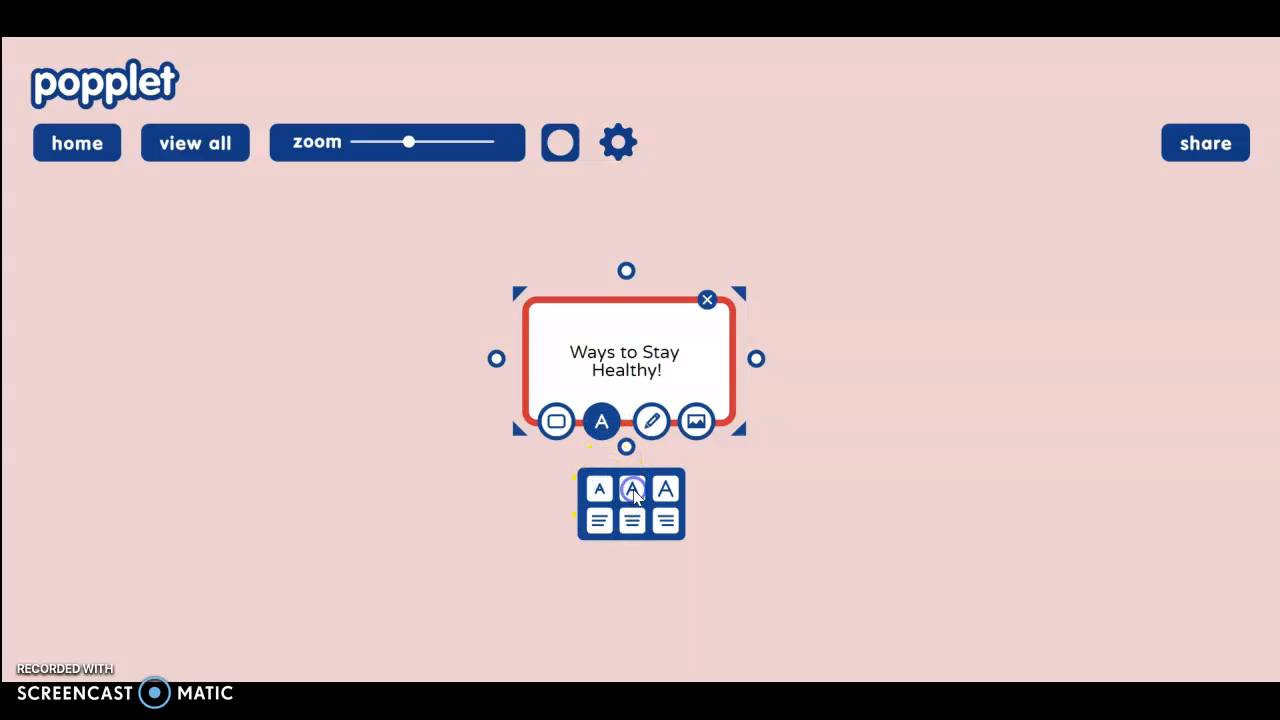
- Centre-align the popple's title text
click(600, 524)
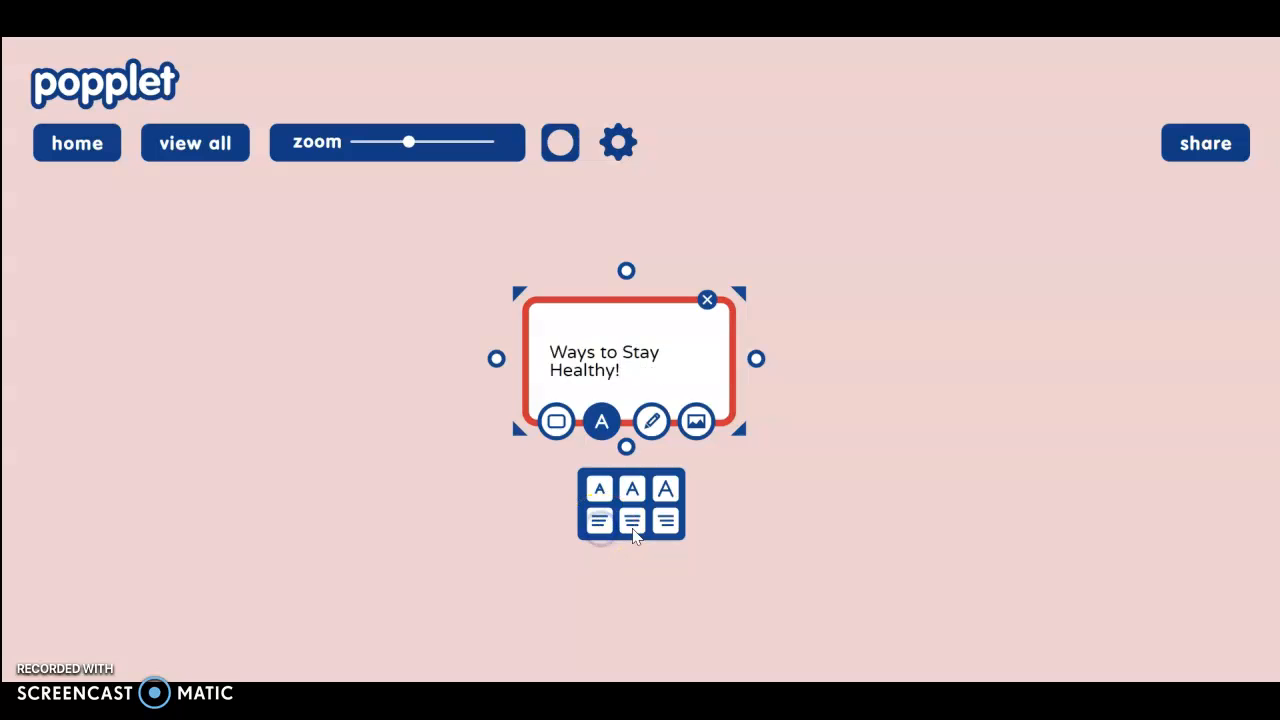
click(632, 524)
click(666, 524)
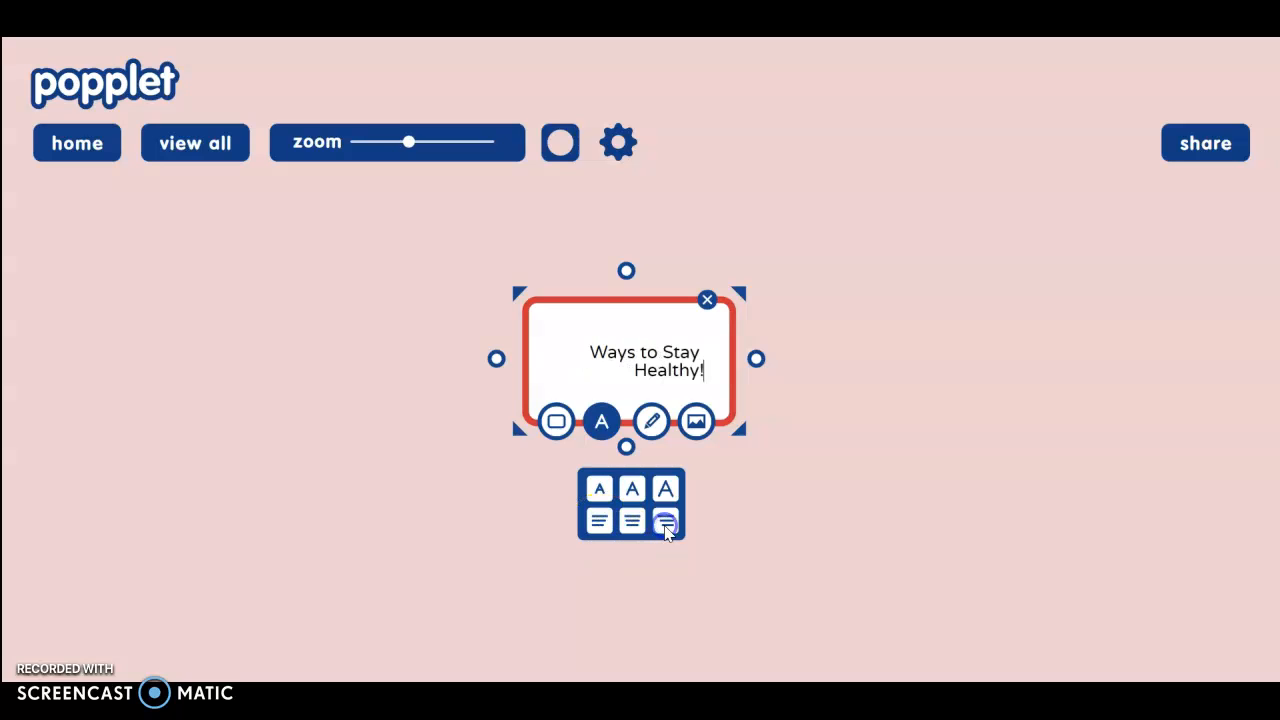
click(632, 524)
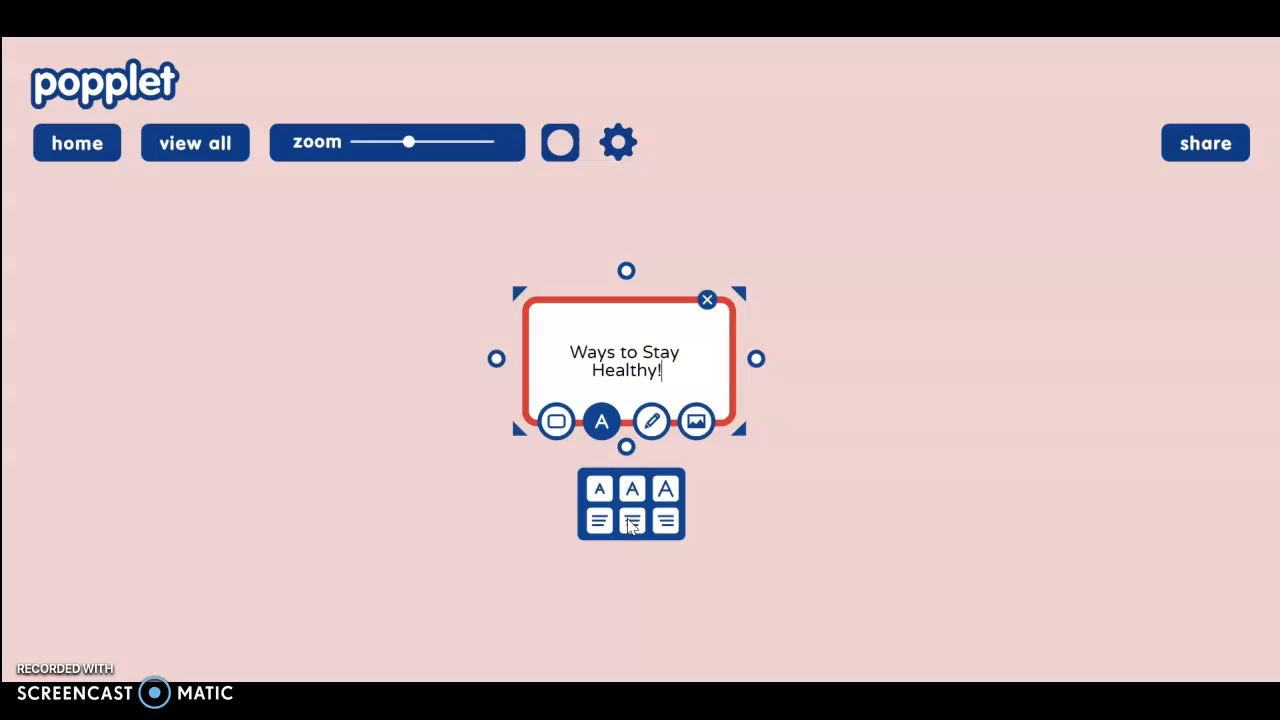
click(660, 421)
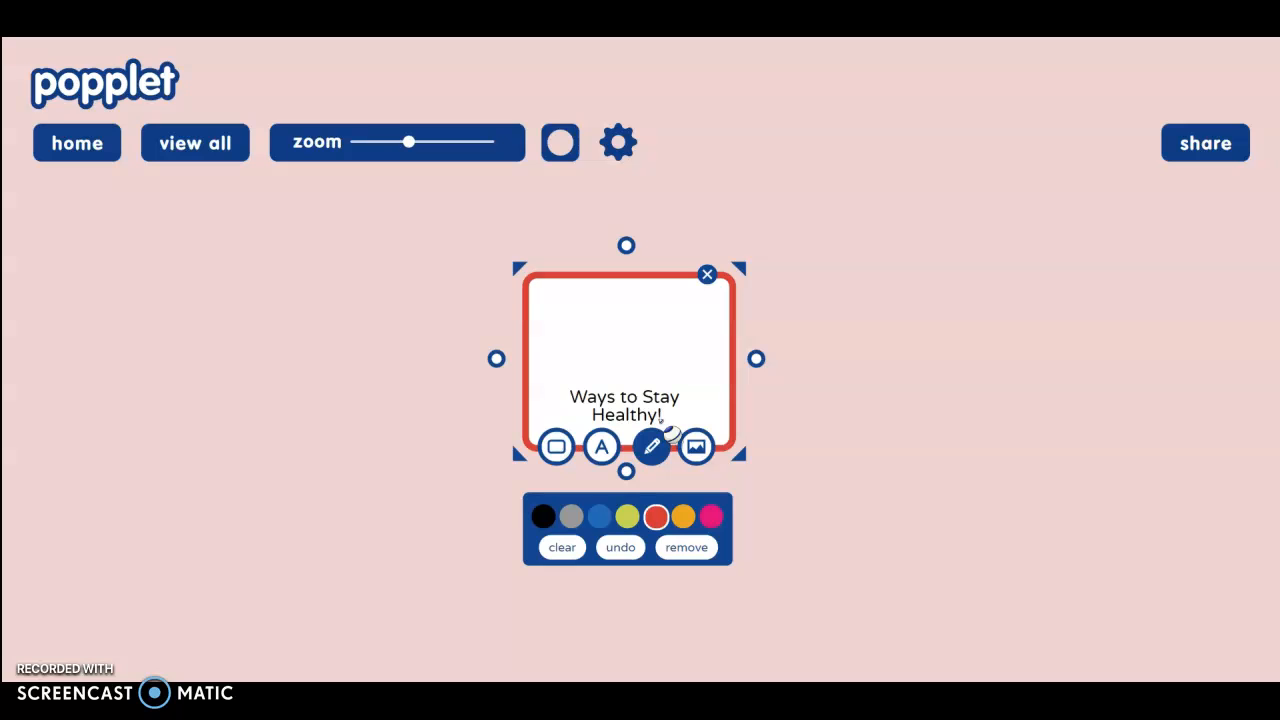
- Sketch a red freehand heart on the popple, then remove the drawing
click(612, 394)
click(655, 516)
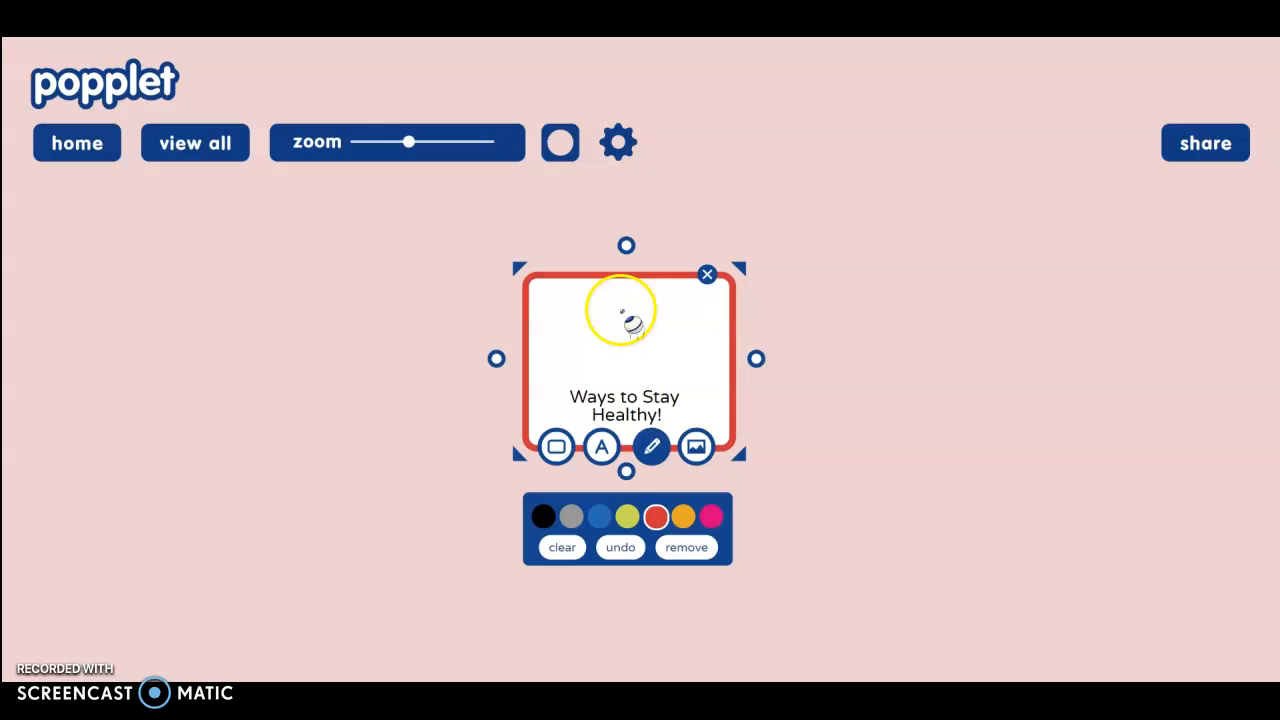
mouse_move(622, 303)
mouse_down()
mouse_move(634, 290)
mouse_move(657, 321)
mouse_move(620, 365)
mouse_move(580, 297)
mouse_move(620, 311)
mouse_move(617, 290)
mouse_up()
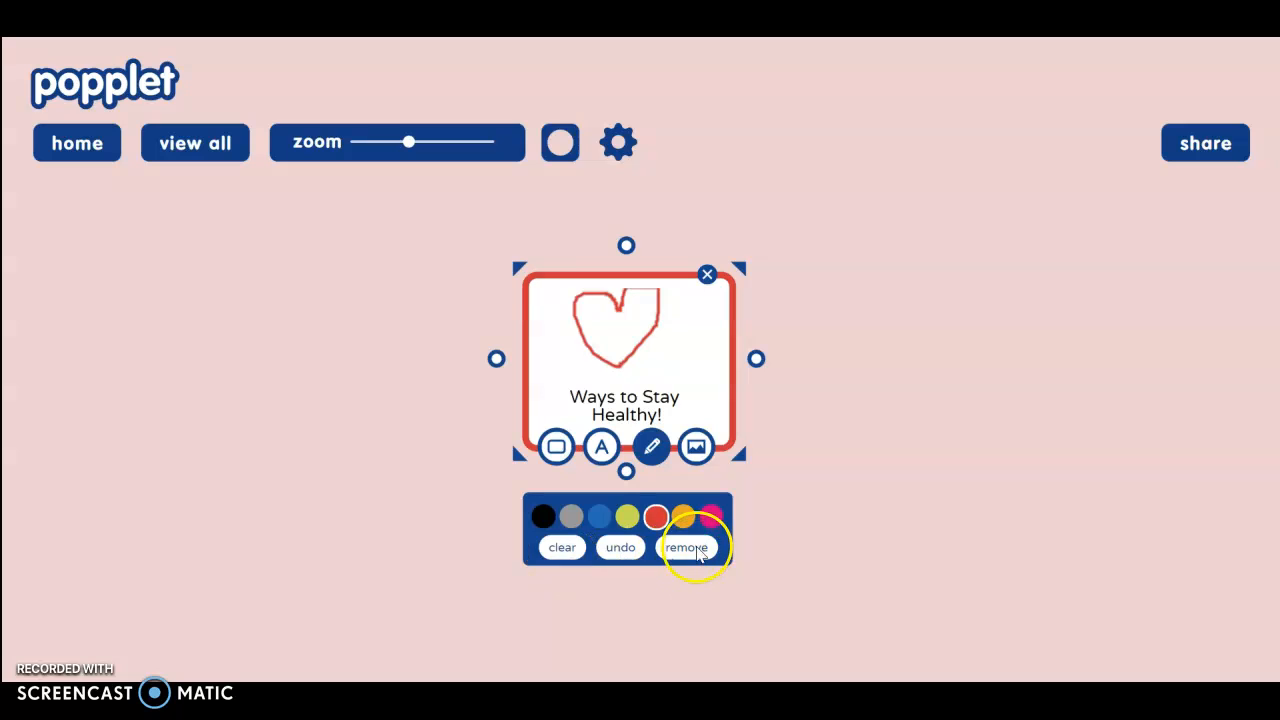
click(690, 548)
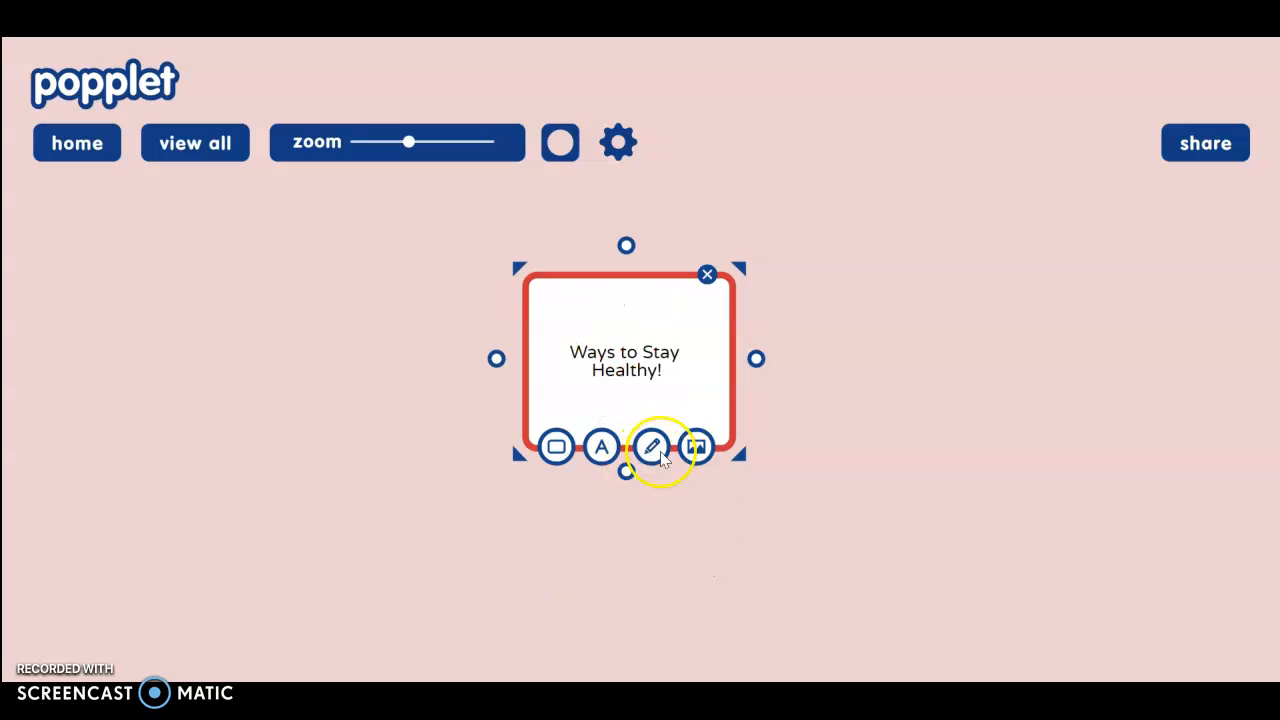
- Choose to upload a picture from the computer into the popple
click(700, 450)
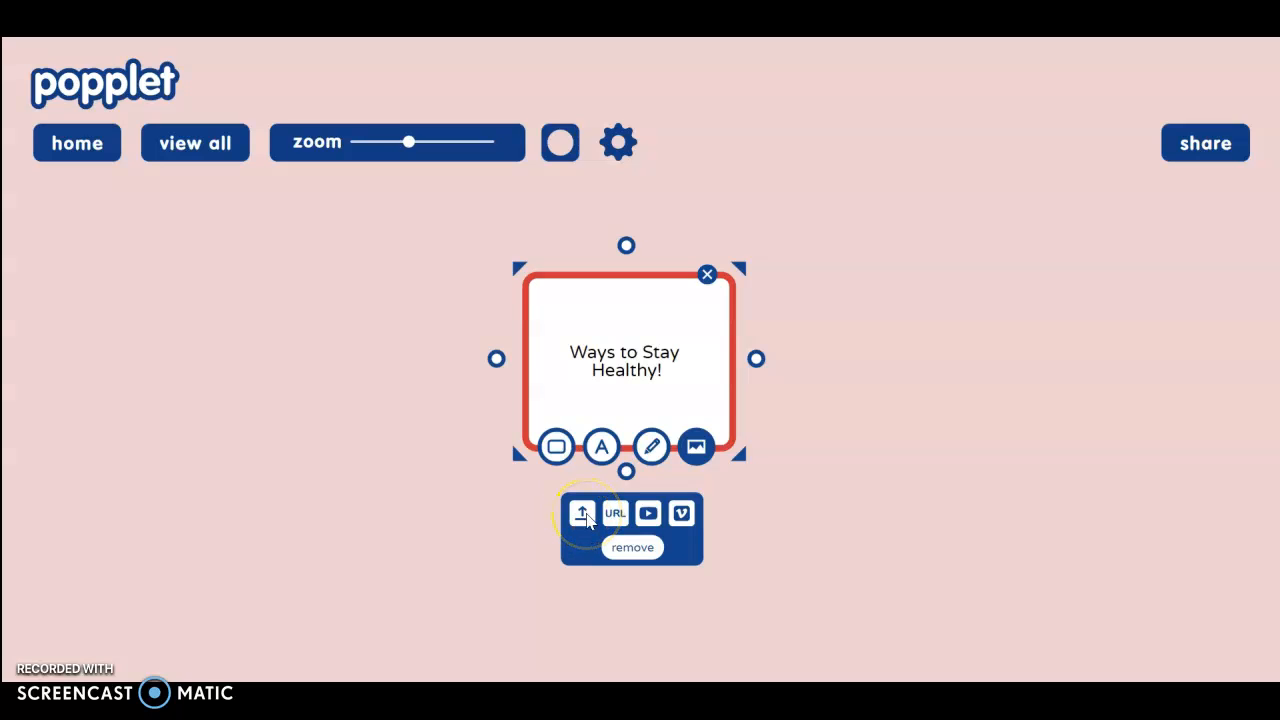
click(584, 515)
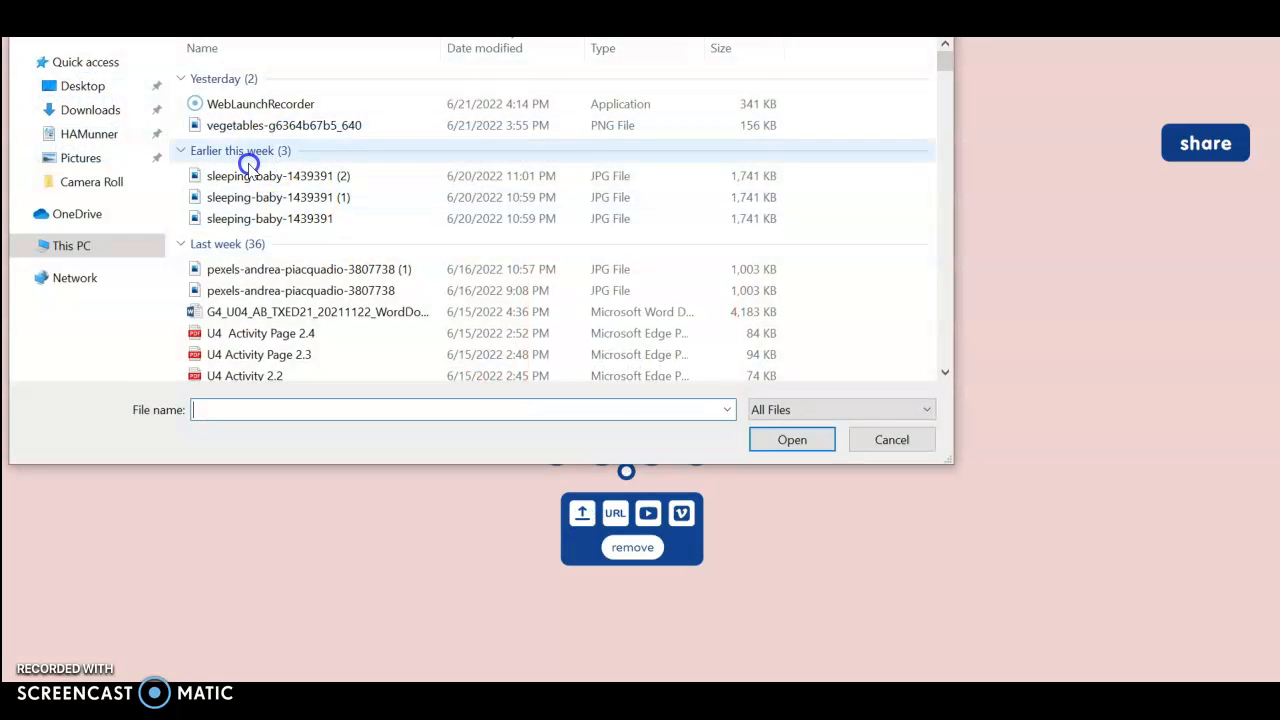
- Insert the vegetables-g6364b67b5_640 image into the popple
click(250, 126)
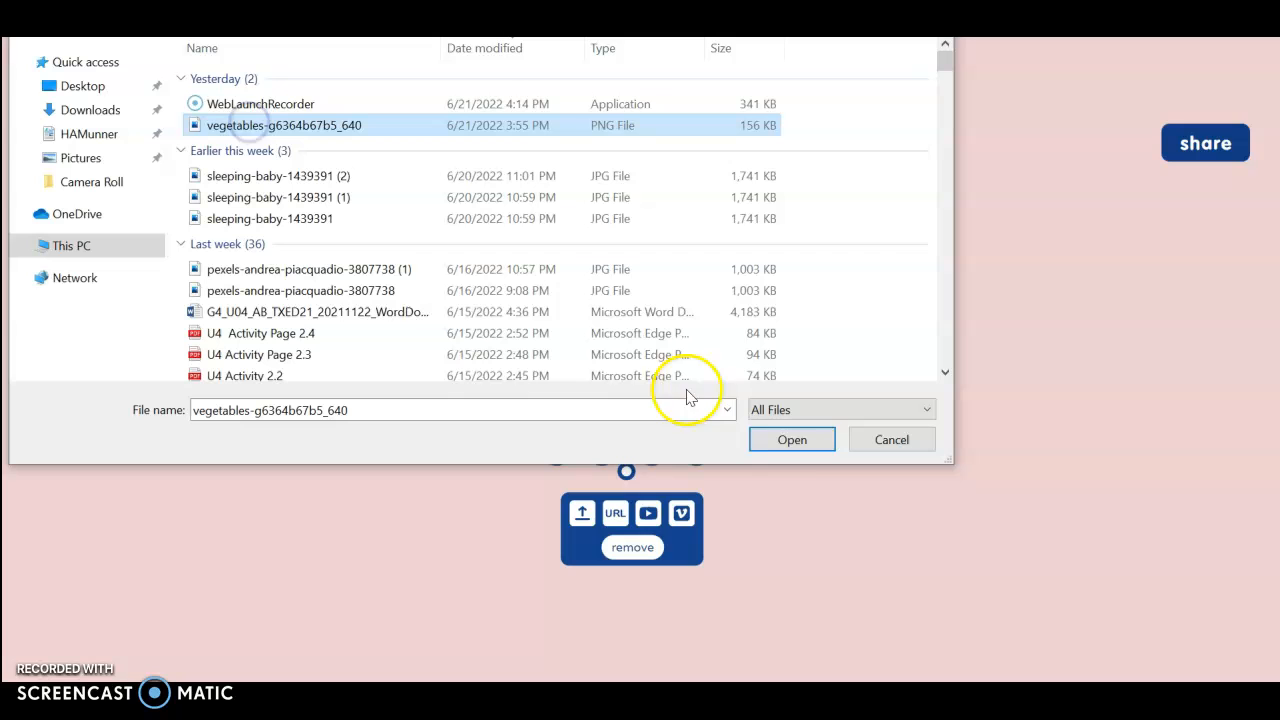
click(800, 443)
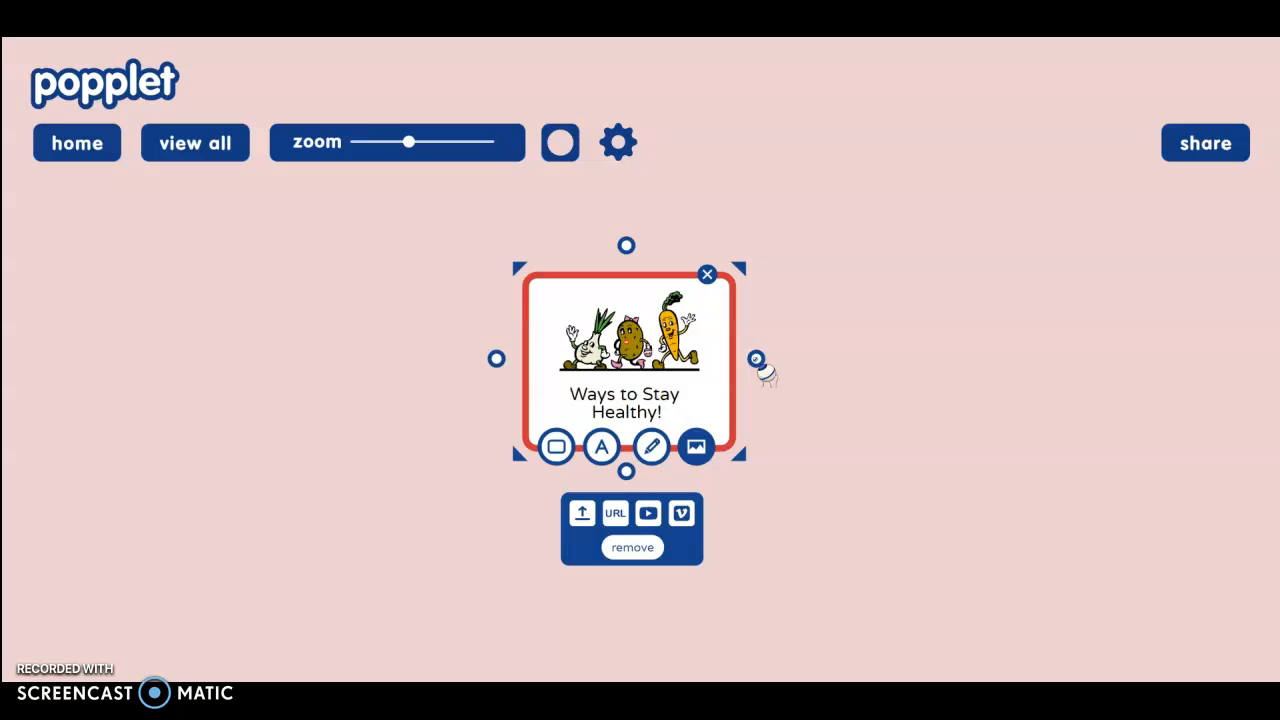
- Pull a linked popple out of 'Ways to Stay Healthy!' and place it up-right
click(757, 359)
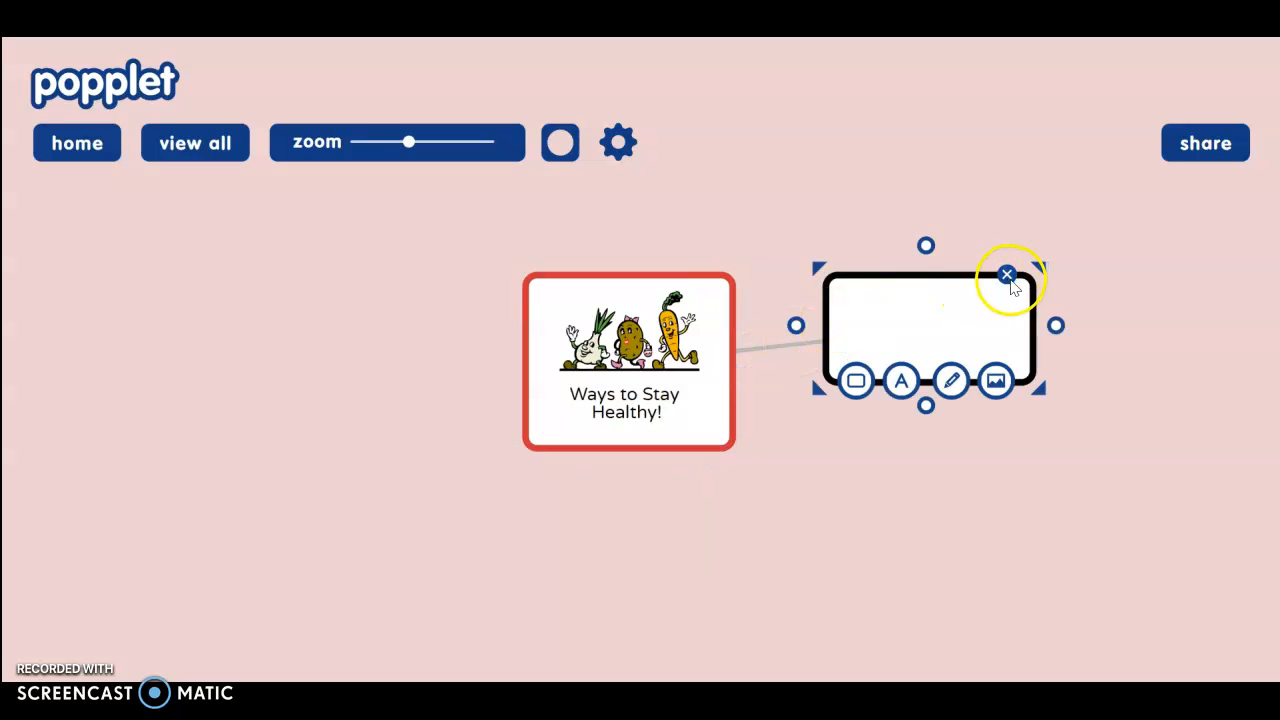
click(1008, 278)
click(728, 372)
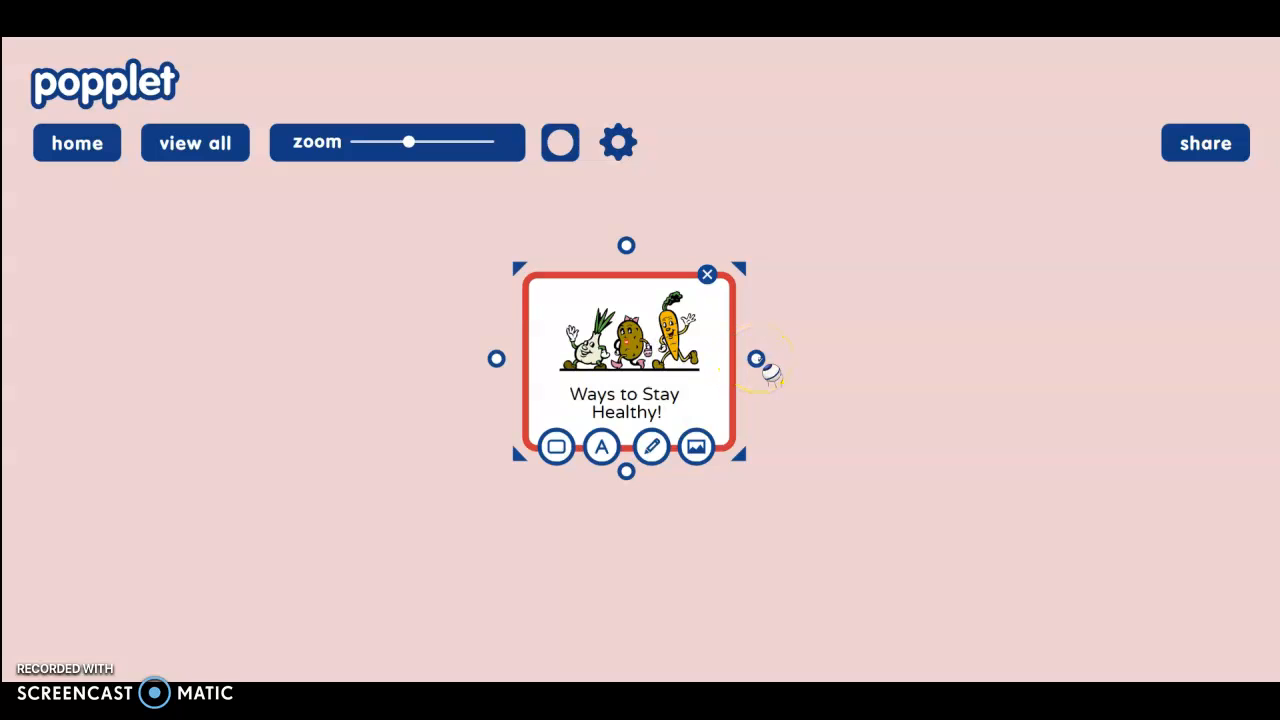
drag(759, 359, 886, 250)
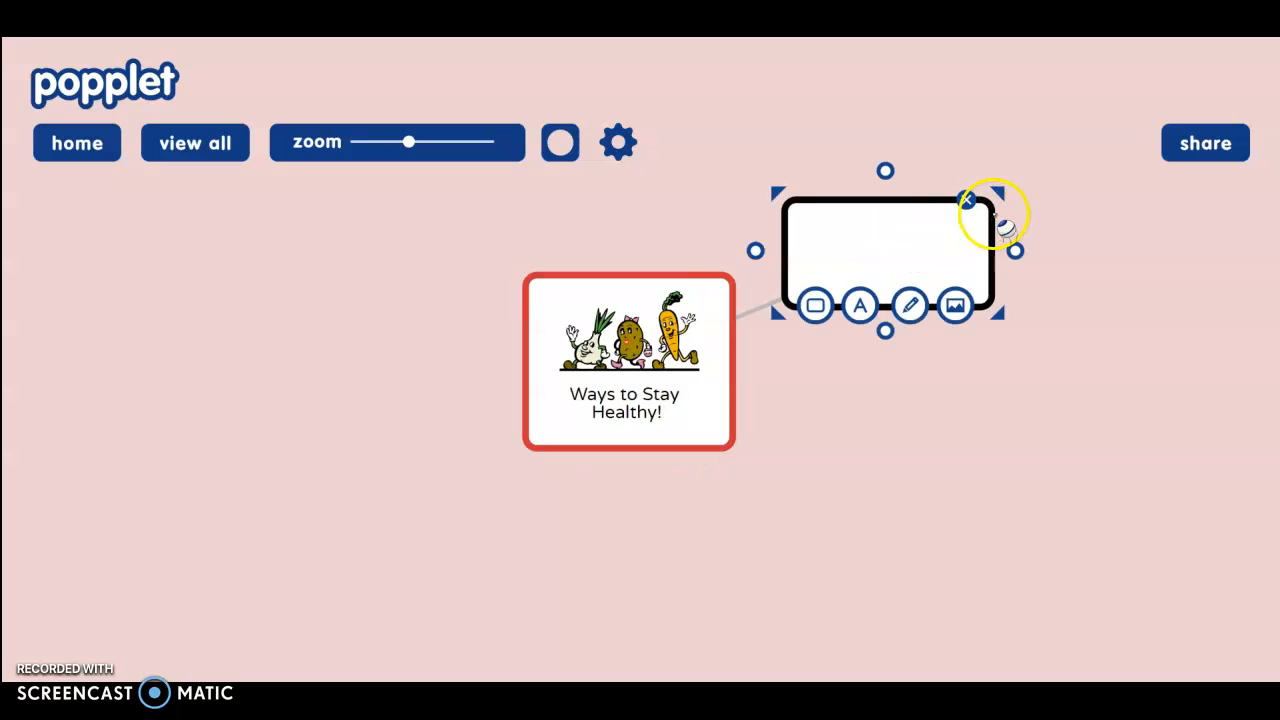
drag(1003, 225, 1075, 207)
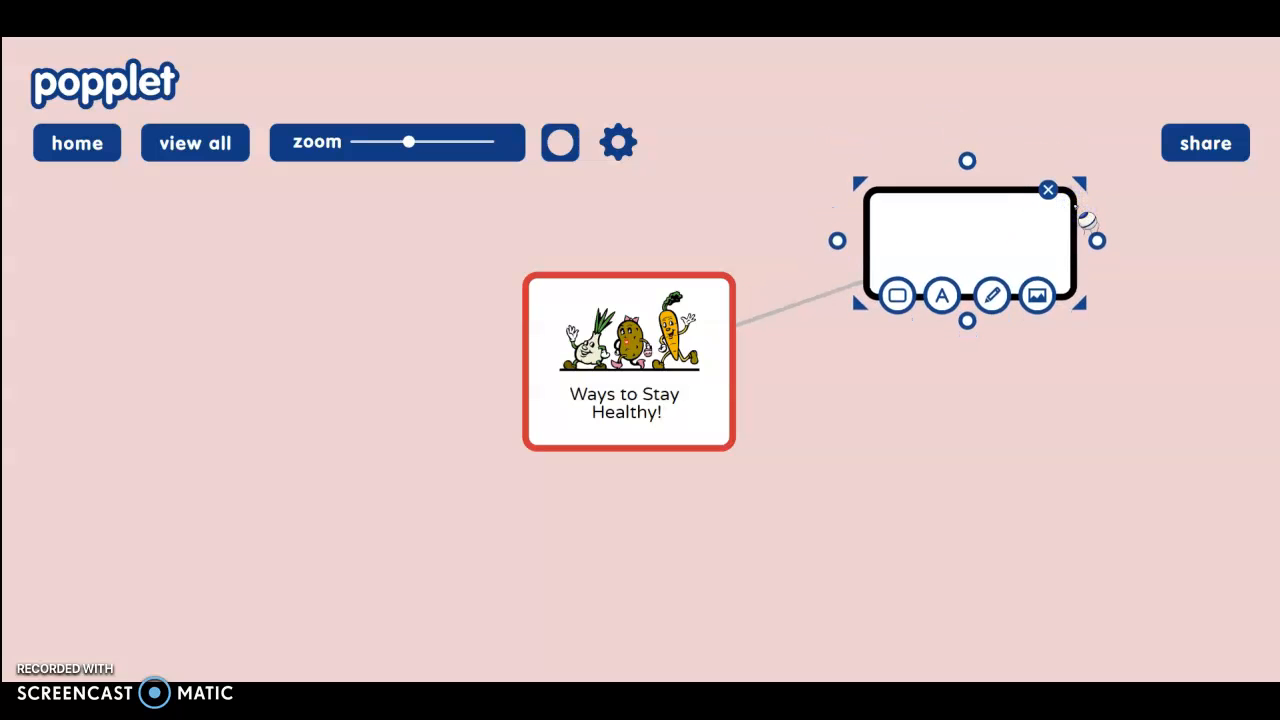
- Give the linked popple a yellow-green border and the label 'Sleep'
click(896, 296)
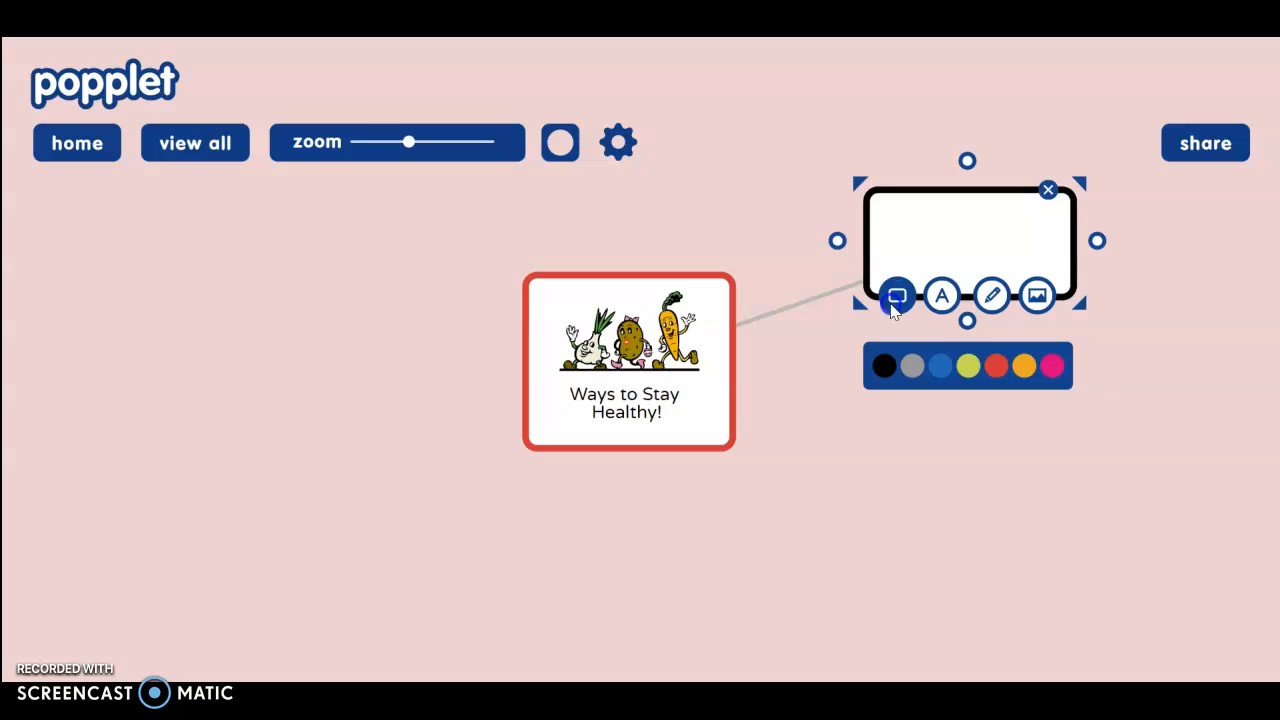
click(968, 366)
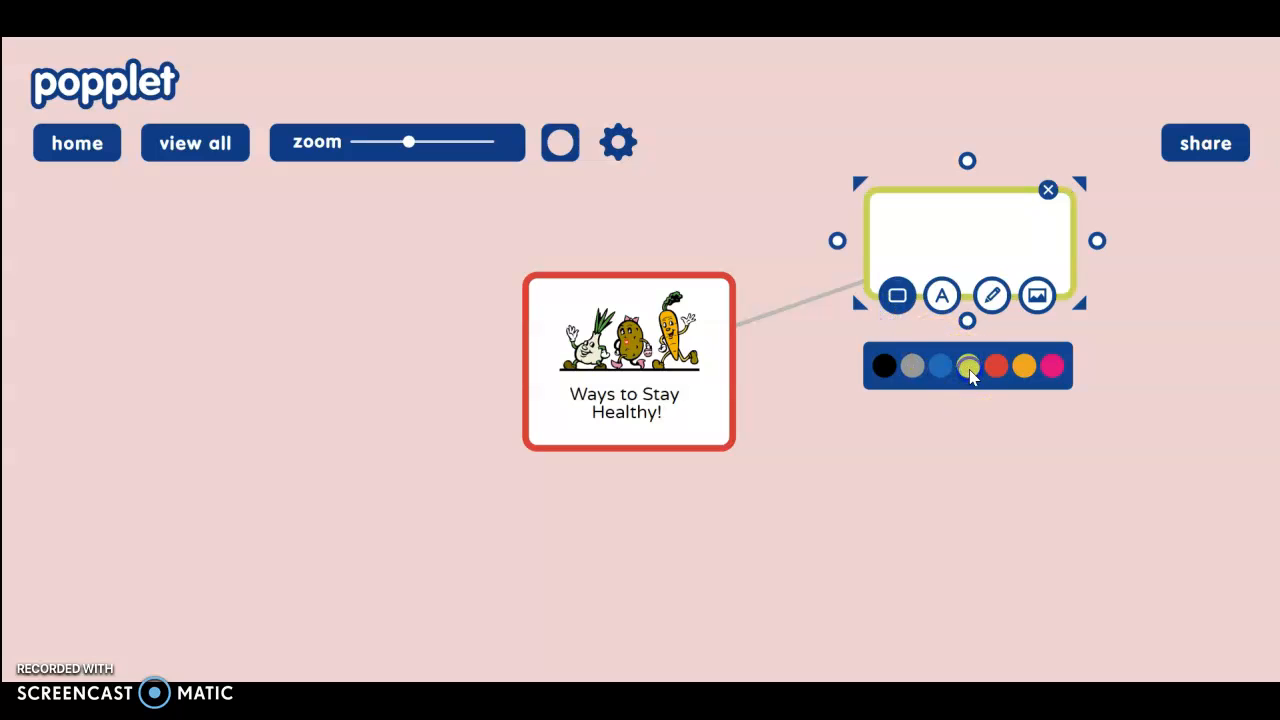
click(941, 294)
click(935, 220)
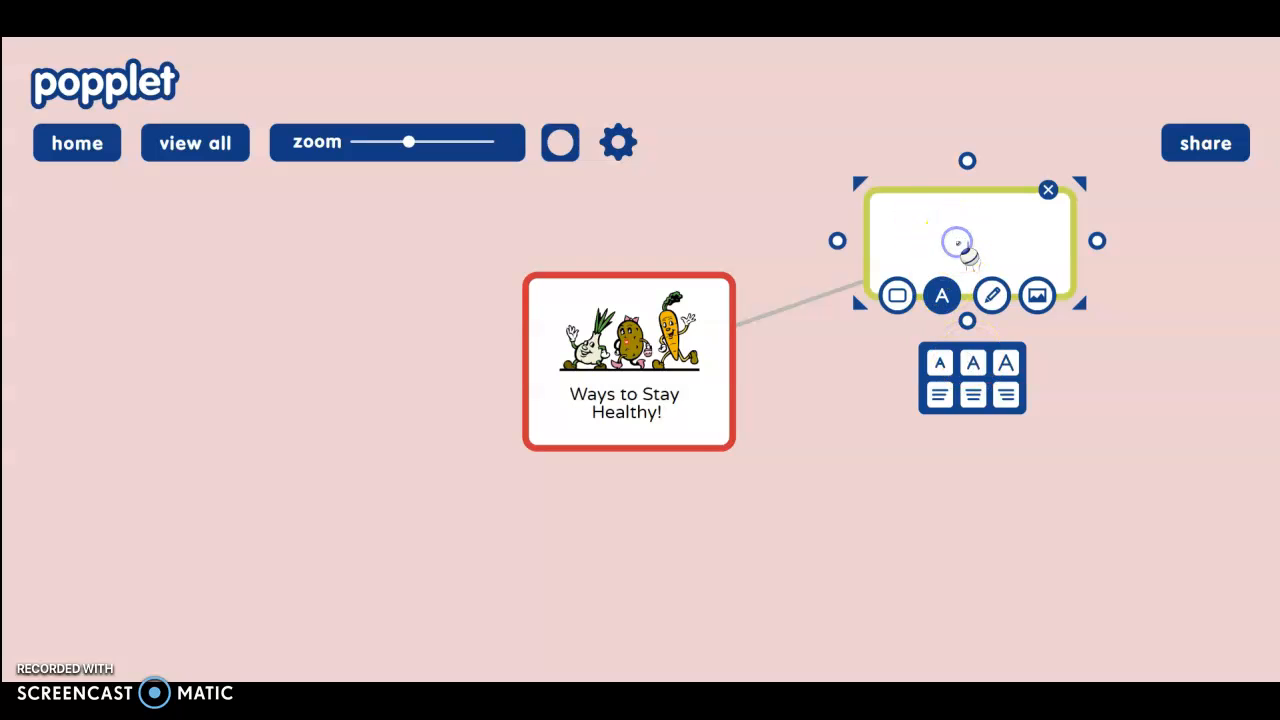
text(Sleep)
key(BackSpace)
text(p)
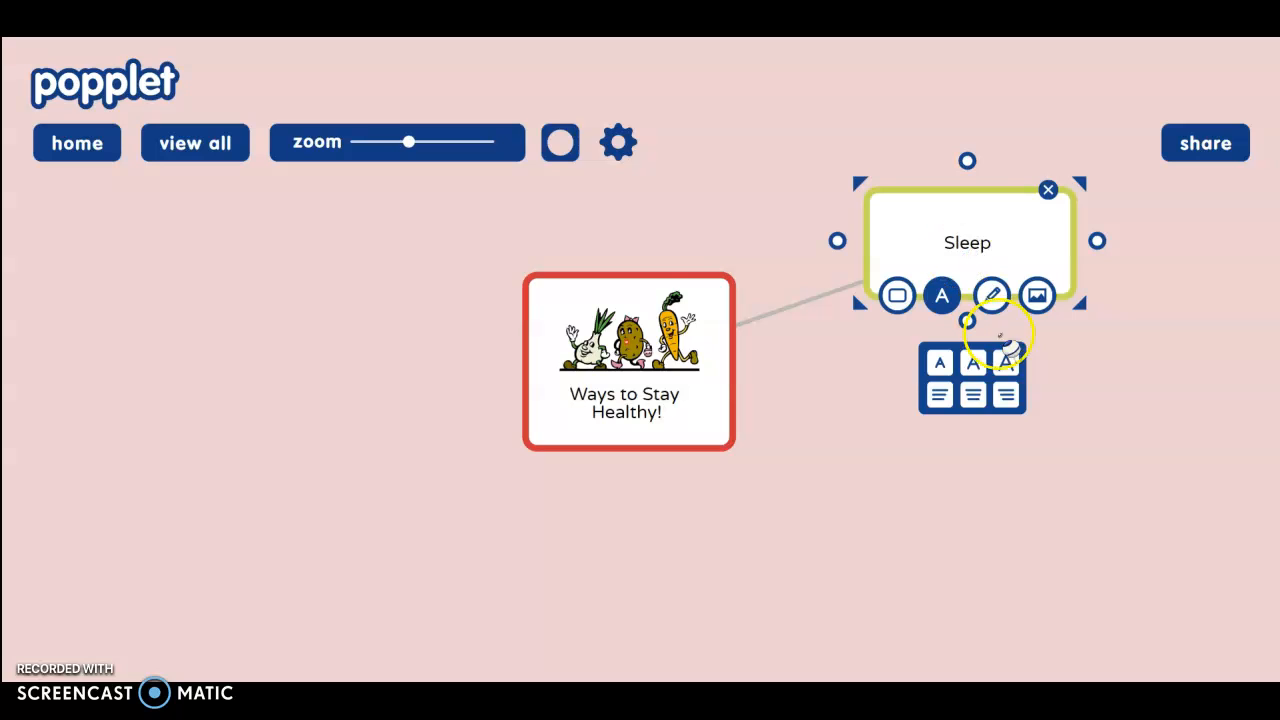
click(1036, 295)
click(990, 366)
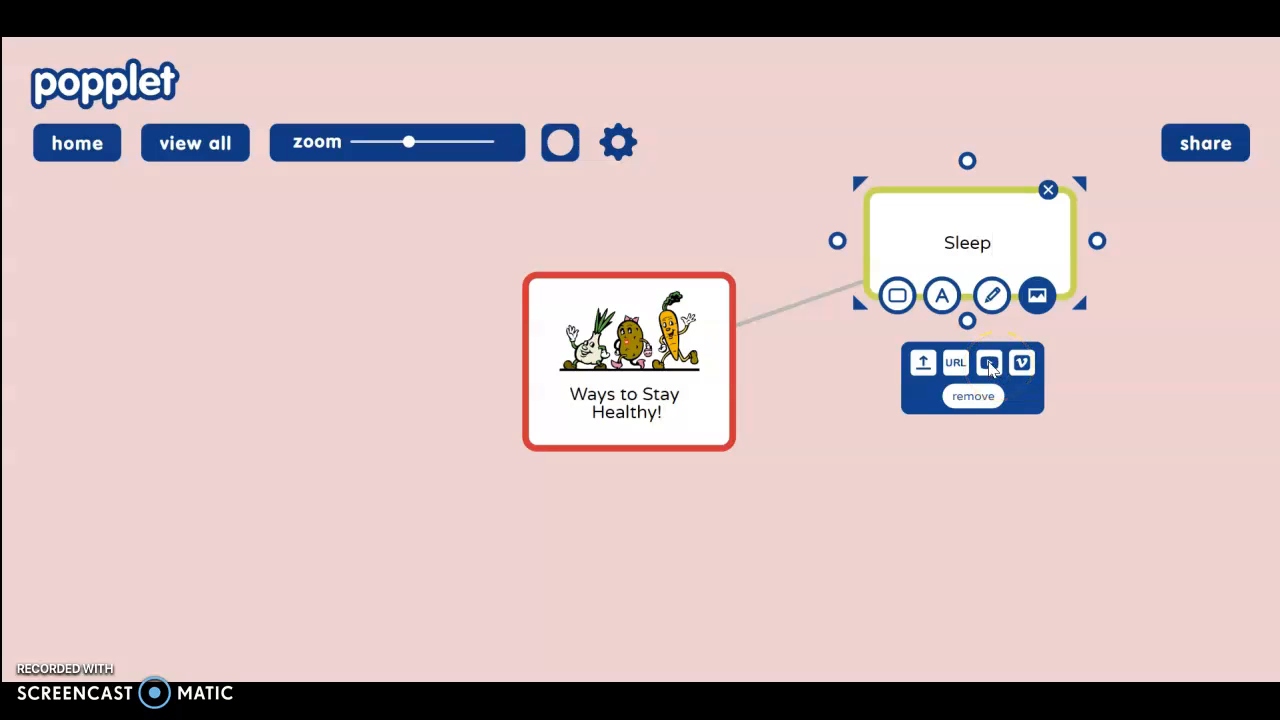
click(990, 366)
click(738, 165)
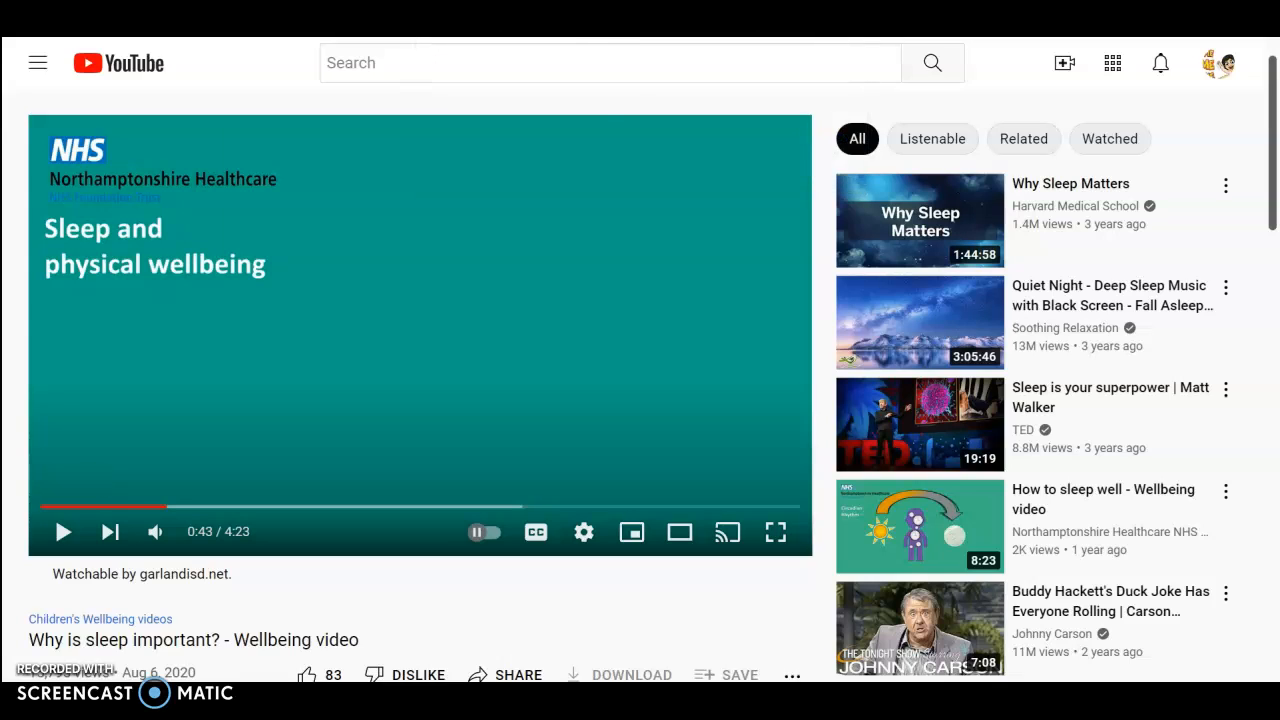
right_click(226, 8)
click(283, 98)
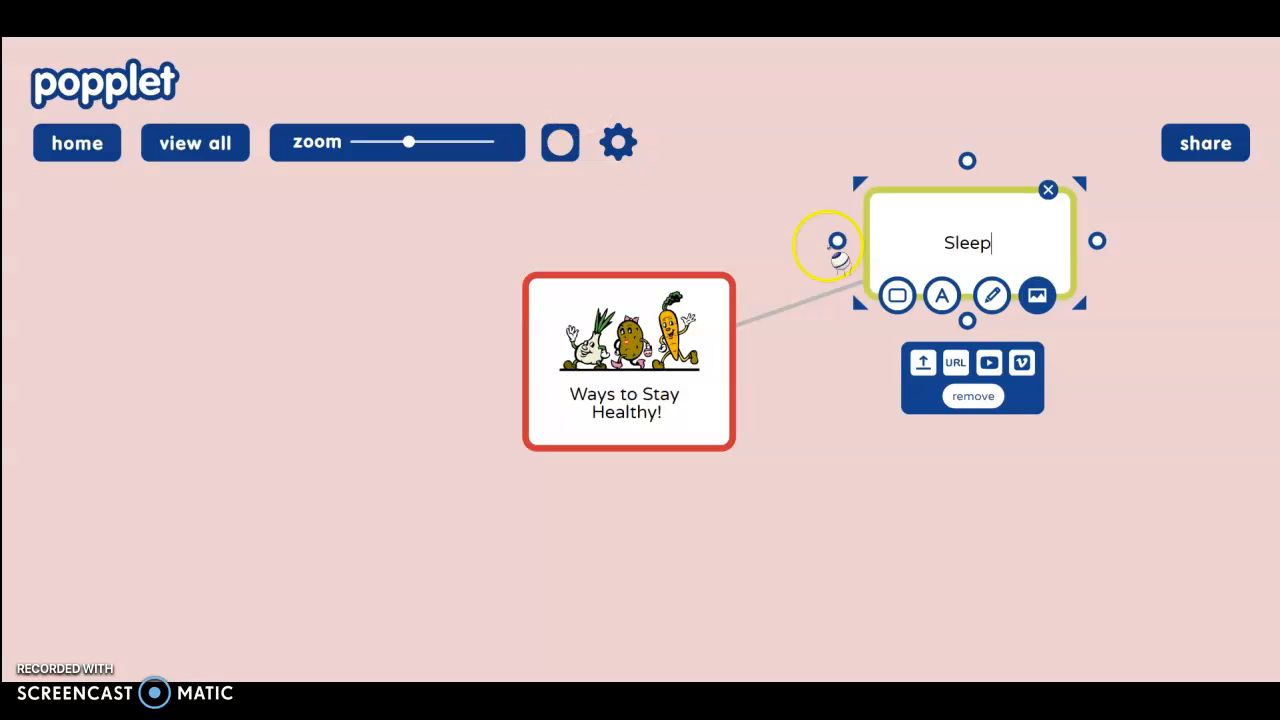
- Paste the copied sleep wellbeing YouTube link into the Sleep popple's video field and confirm
click(987, 363)
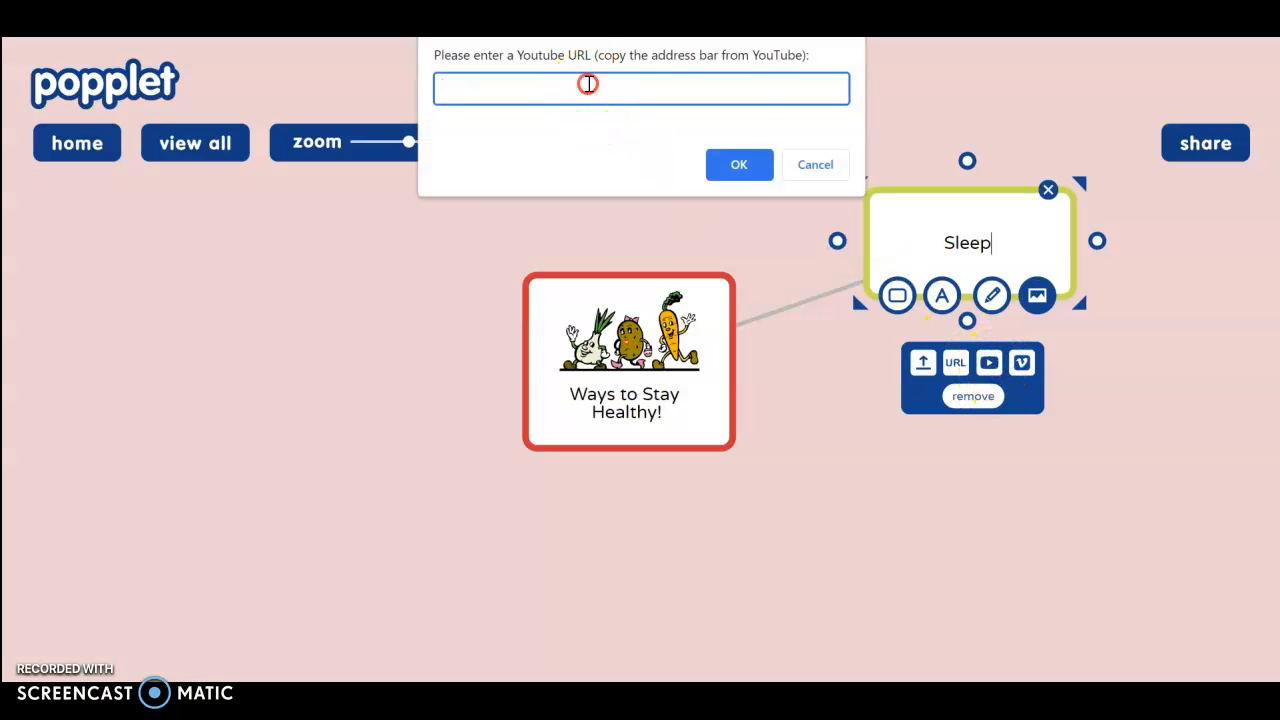
right_click(586, 86)
click(628, 218)
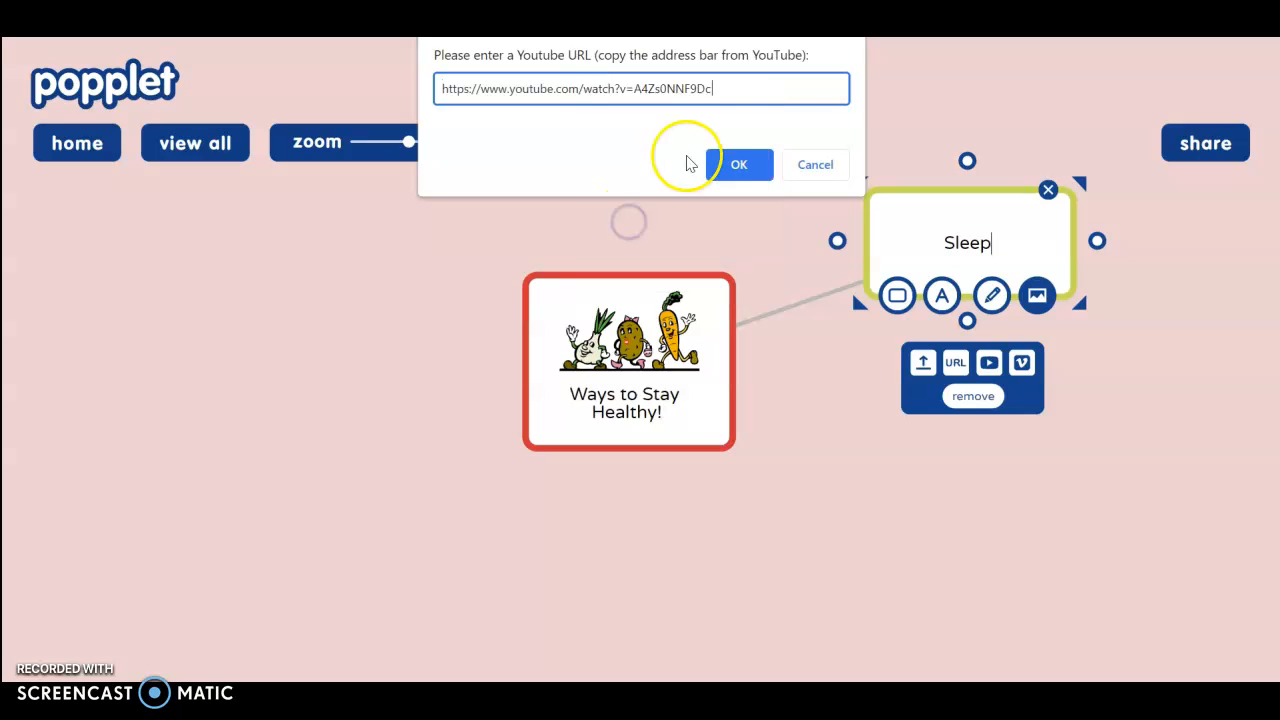
click(753, 166)
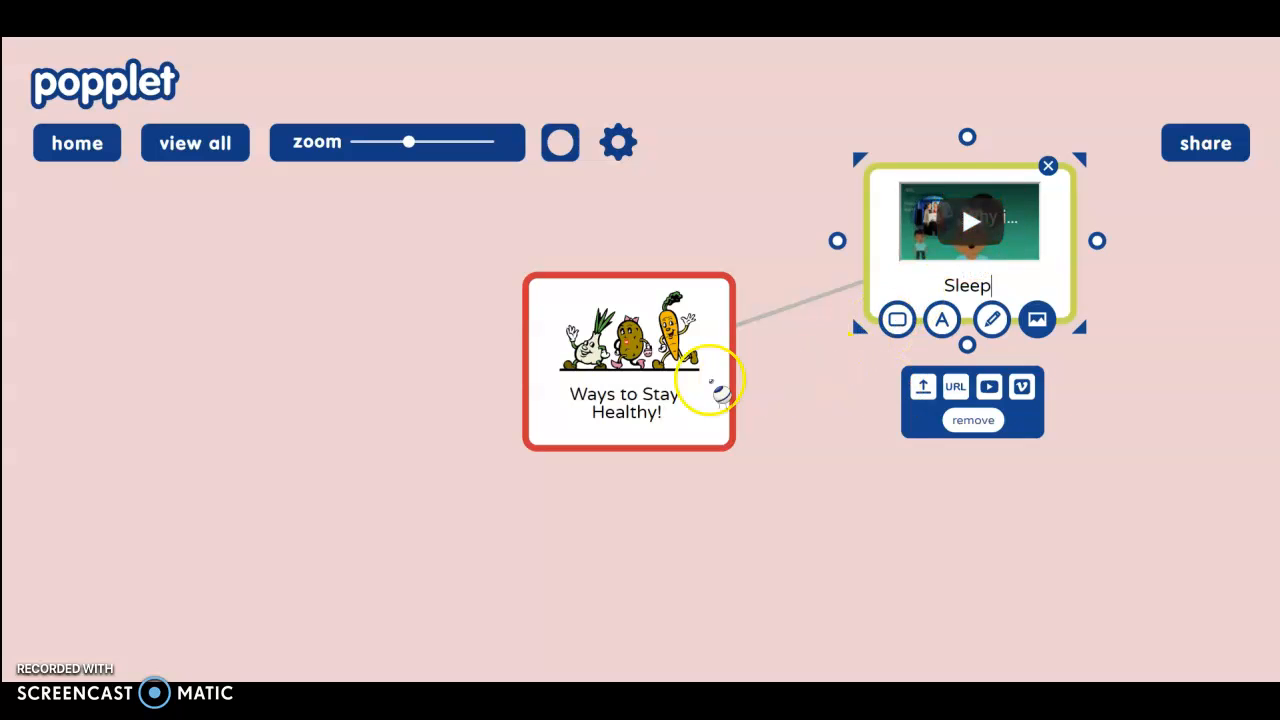
click(778, 385)
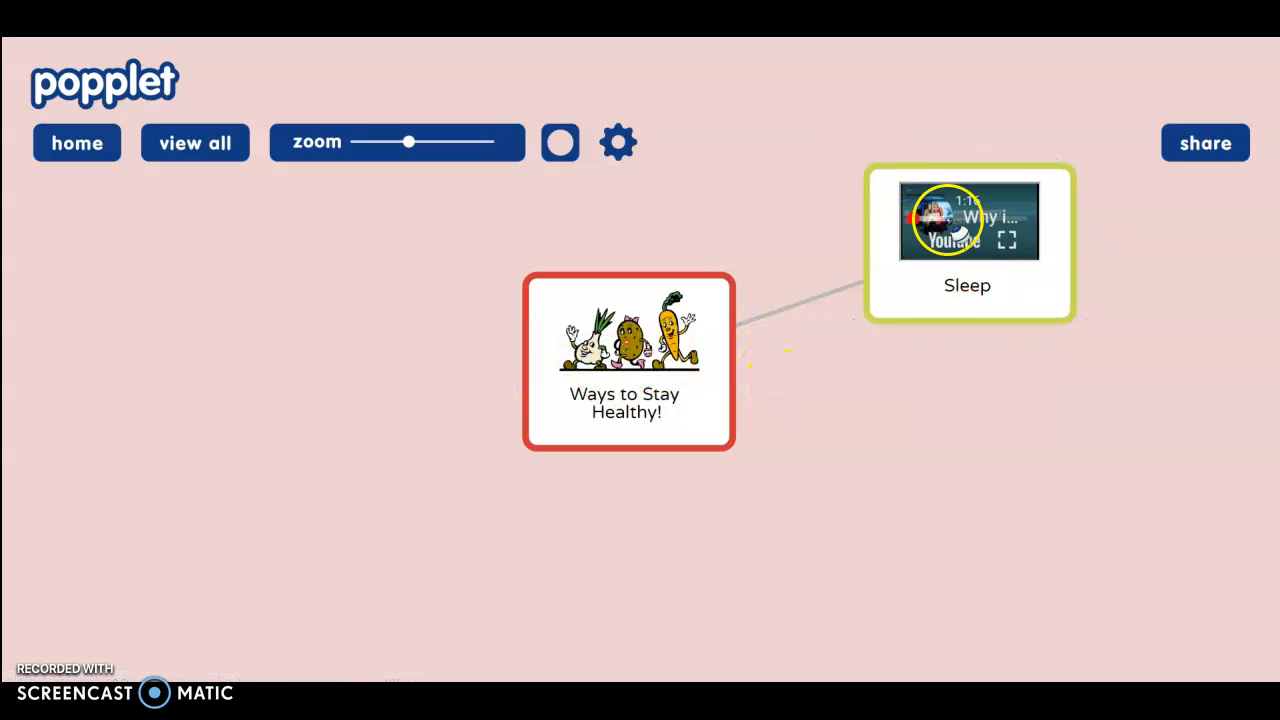
click(1014, 294)
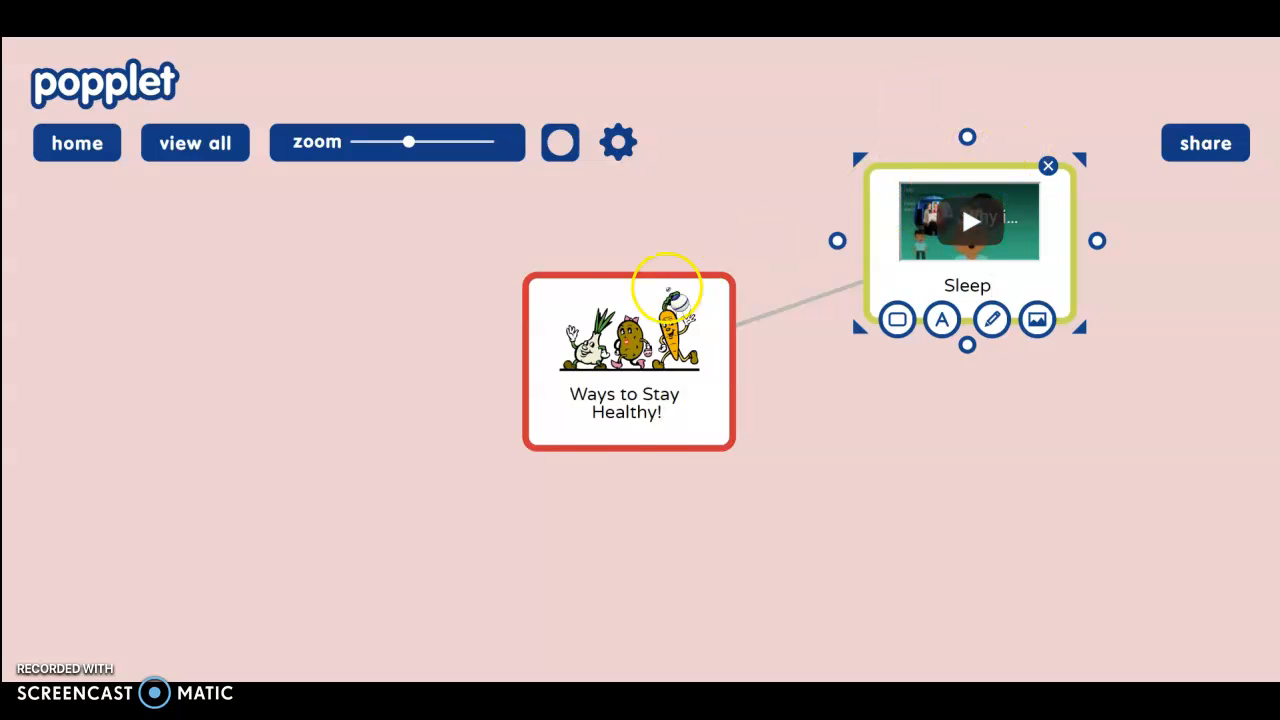
click(585, 338)
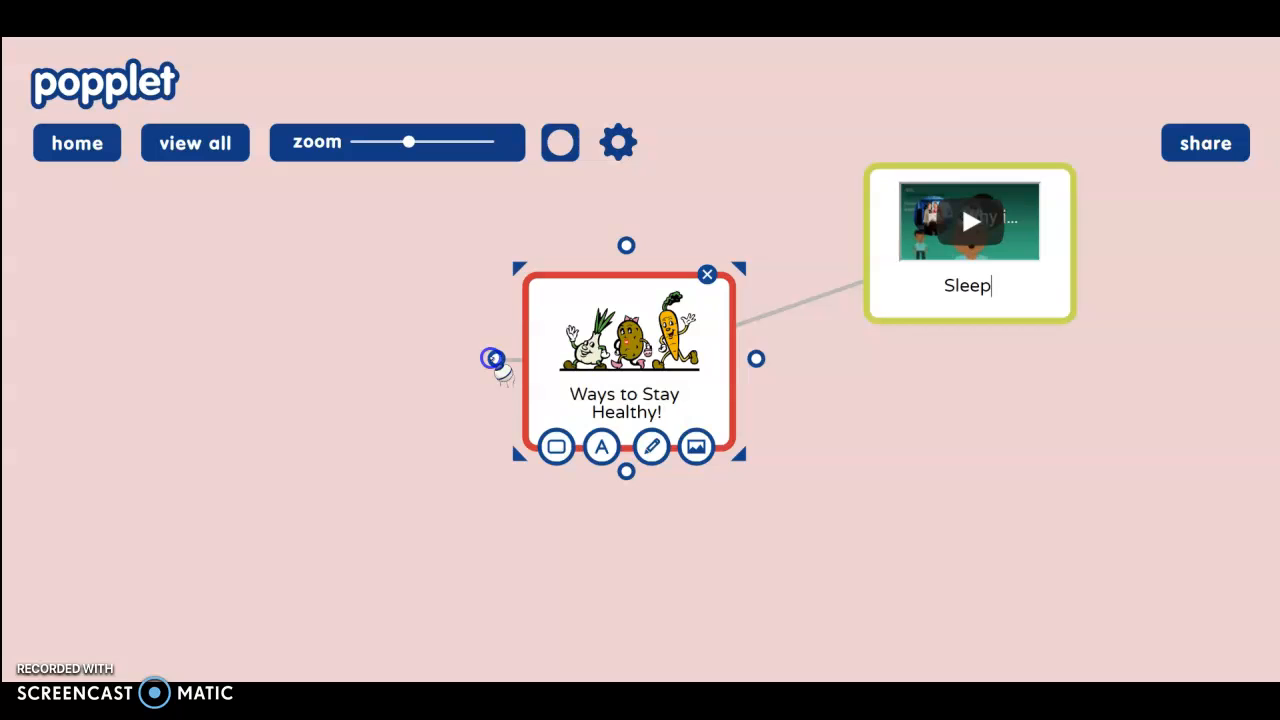
- Remove the stray empty popple created by the first linking attempt
click(493, 358)
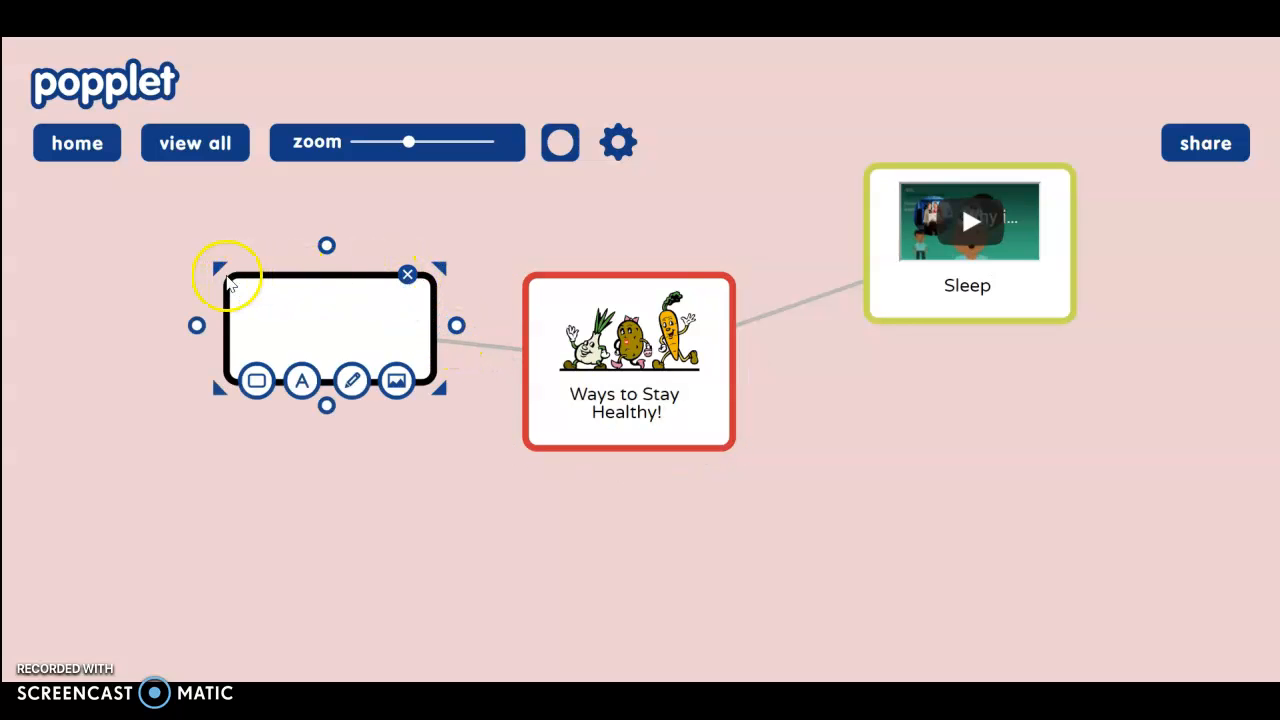
drag(228, 283, 240, 311)
click(370, 357)
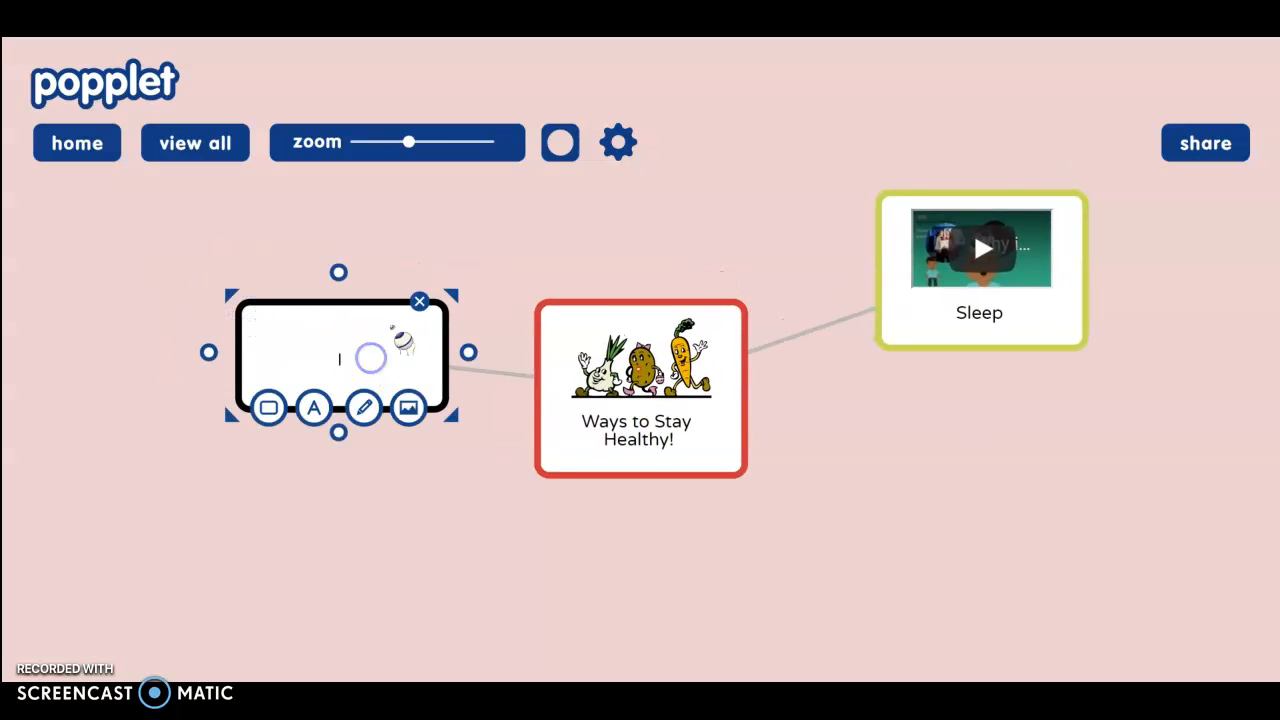
click(419, 301)
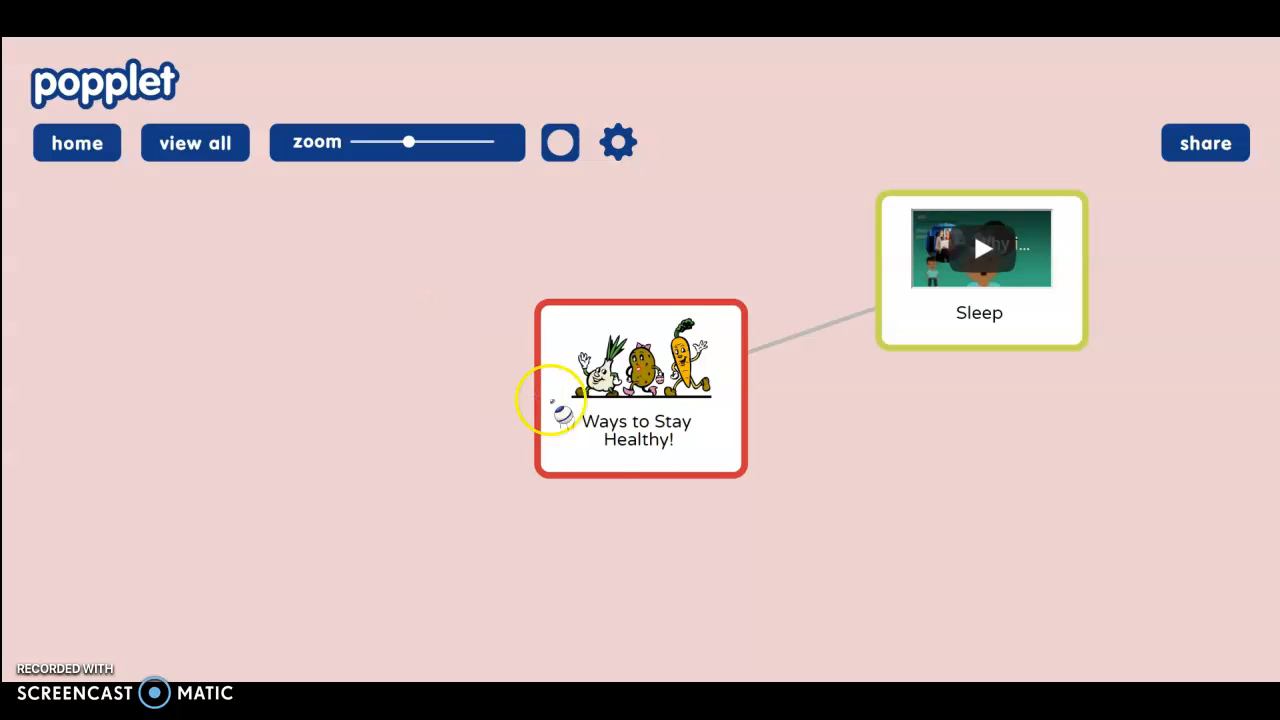
- Drag a new linked popple out to the left of 'Ways to Stay Healthy!'
click(562, 410)
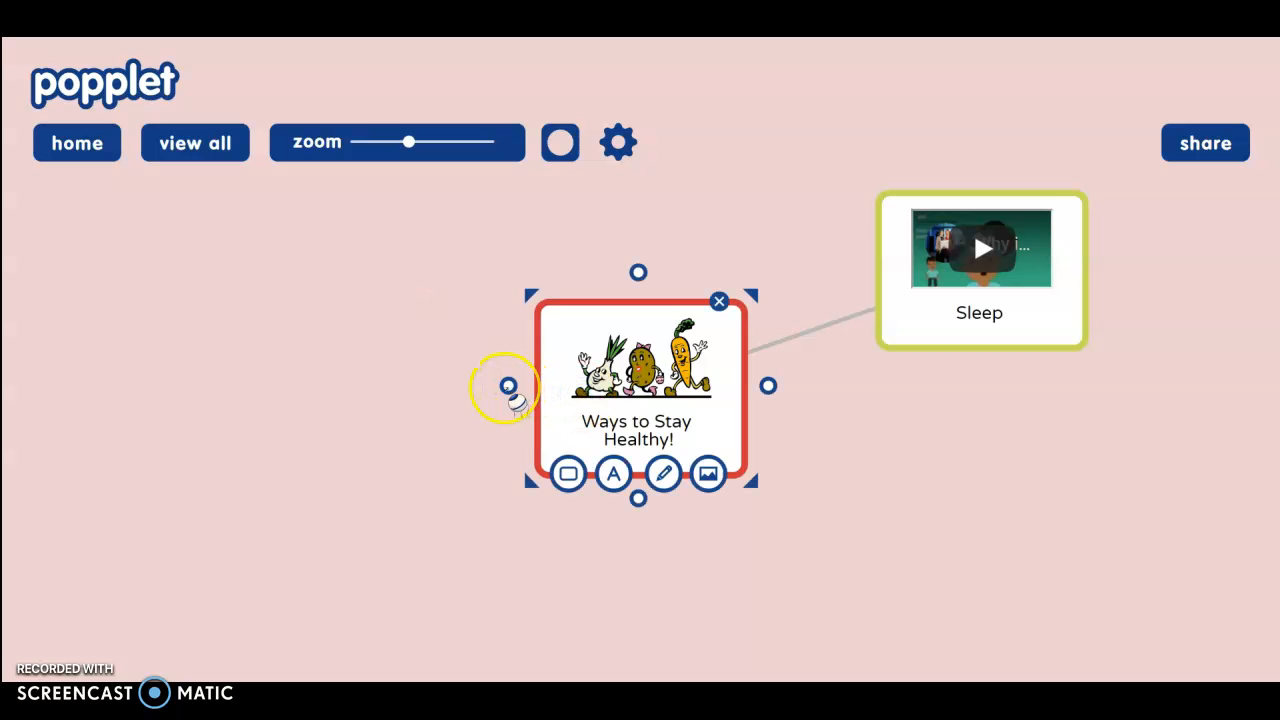
drag(507, 387, 278, 320)
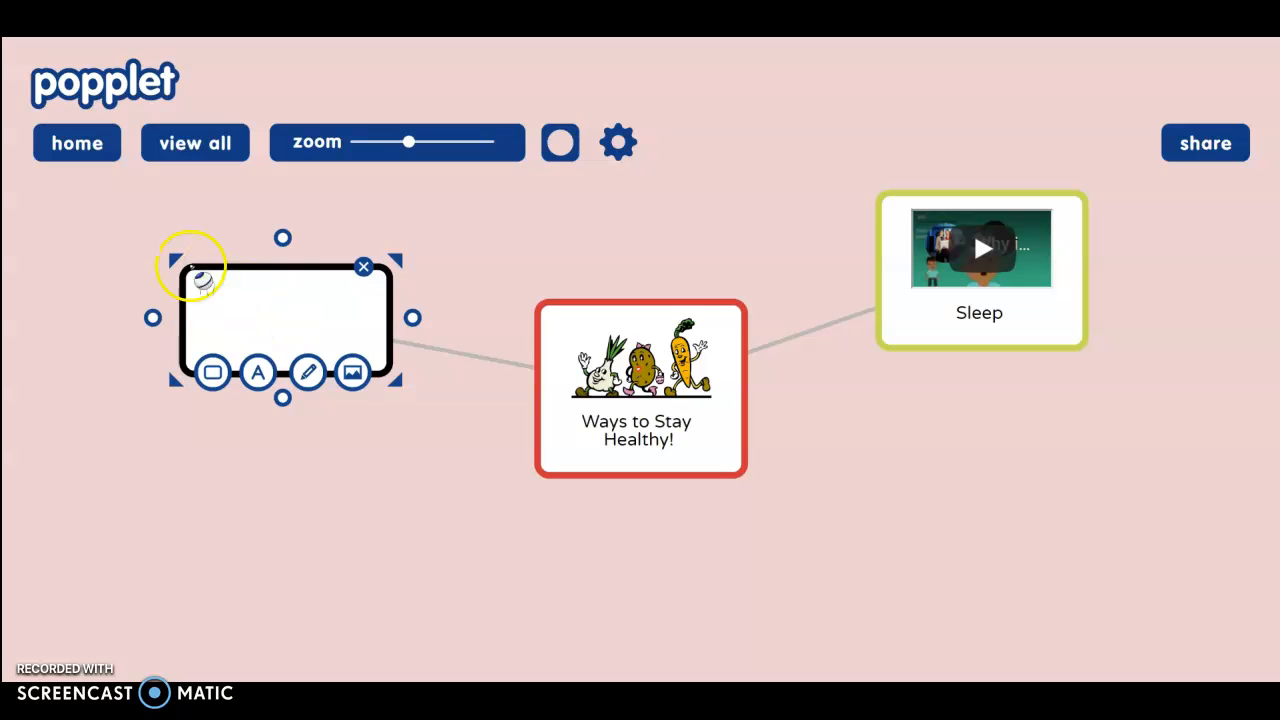
mouse_move(180, 292)
mouse_down()
mouse_move(157, 277)
mouse_move(180, 302)
mouse_up()
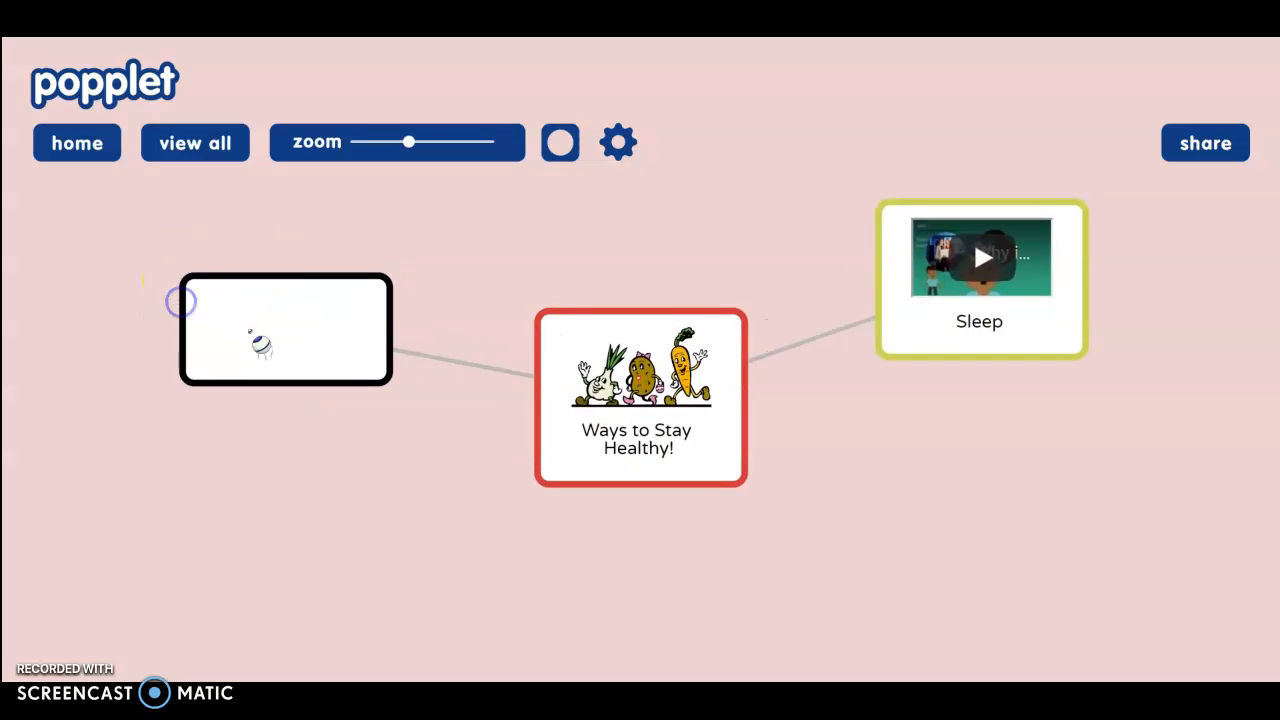
- Type 'Exercise' into the blank left-hand popple
click(250, 332)
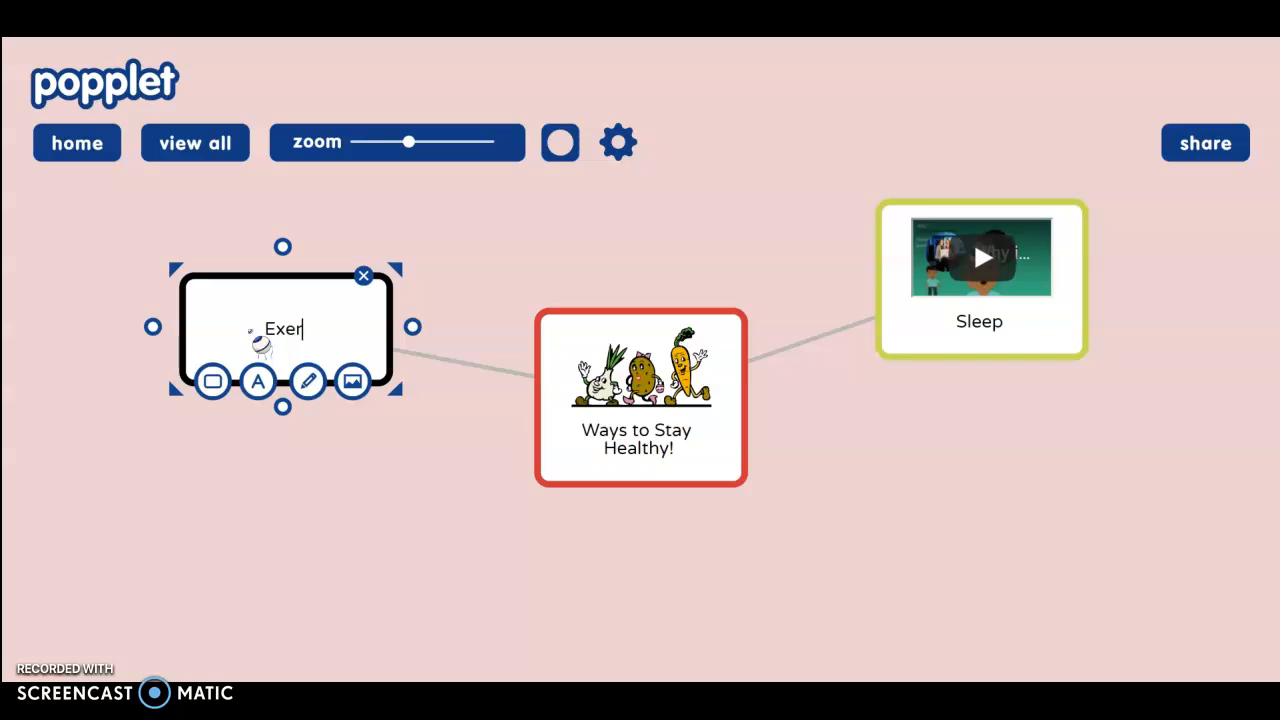
text(Exercise)
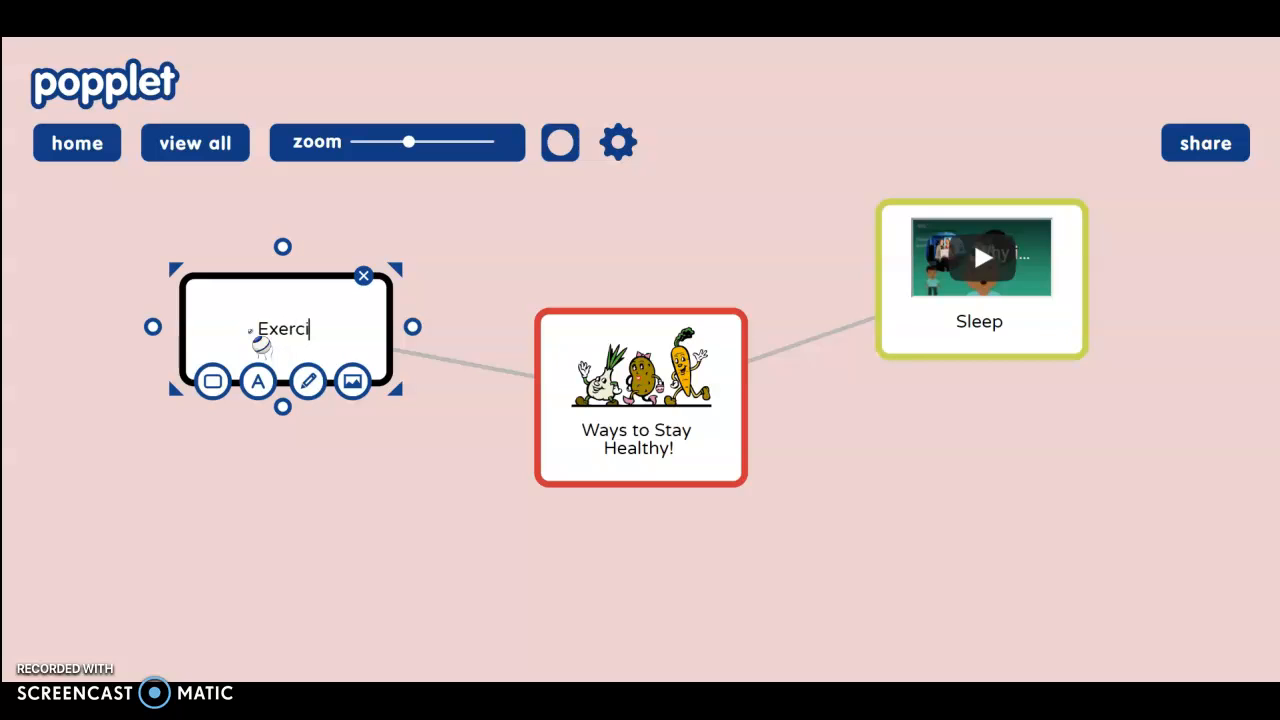